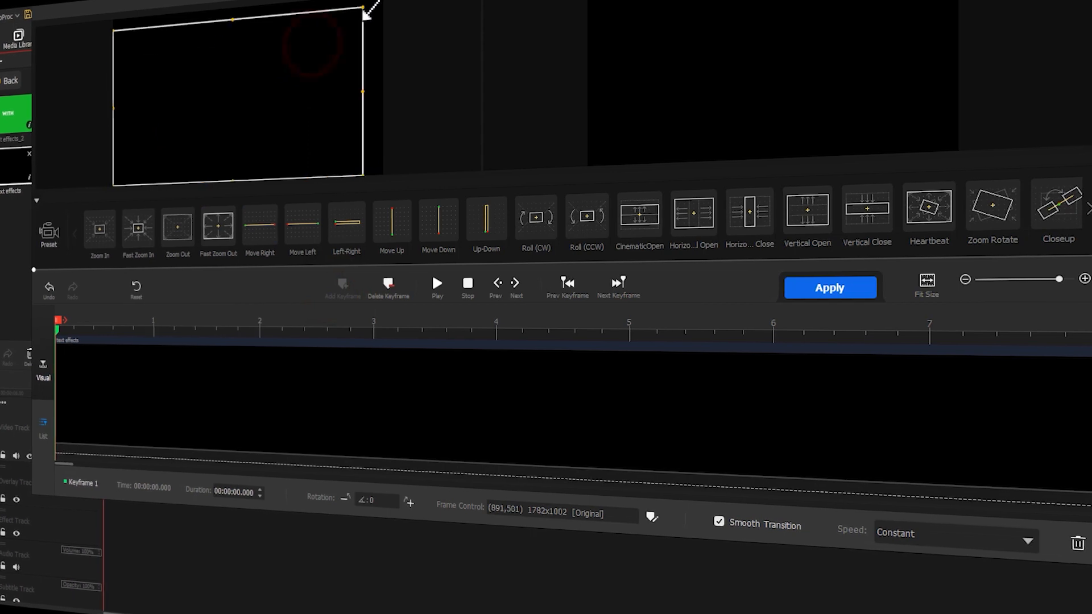
left_click(167, 323)
mouse_move(170, 328)
left_mouse_down()
mouse_move(392, 332)
mouse_move(455, 349)
left_mouse_up()
left_click(341, 285)
left_click(336, 286)
left_click(336, 285)
left_click(336, 285)
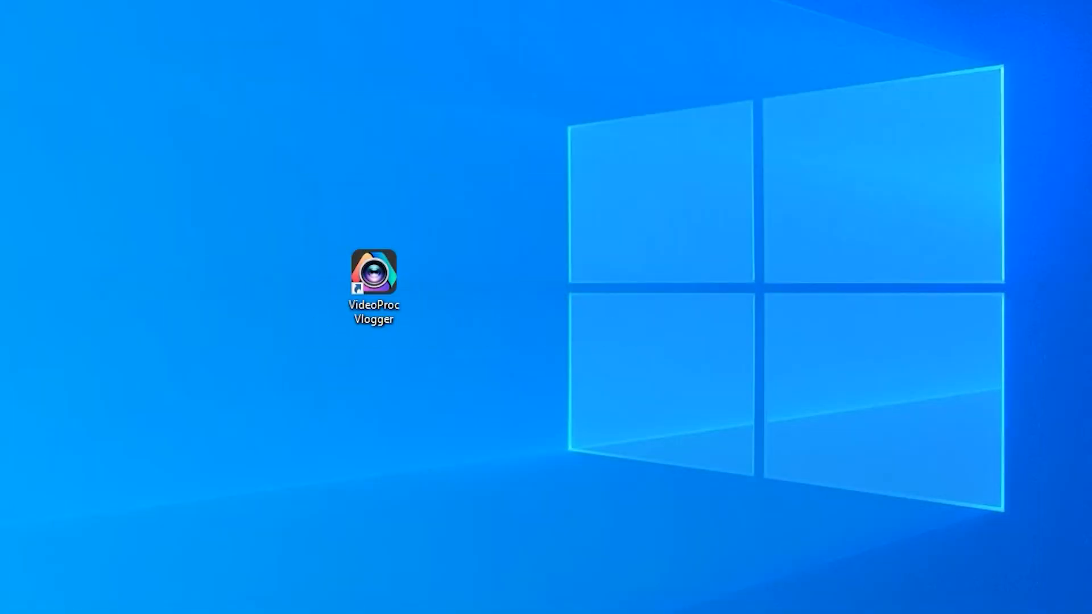
Launch VideoProc Vlogger and create a new project named "text effects" at 1920 x 1080 and 30 FPS
left_click(396, 272)
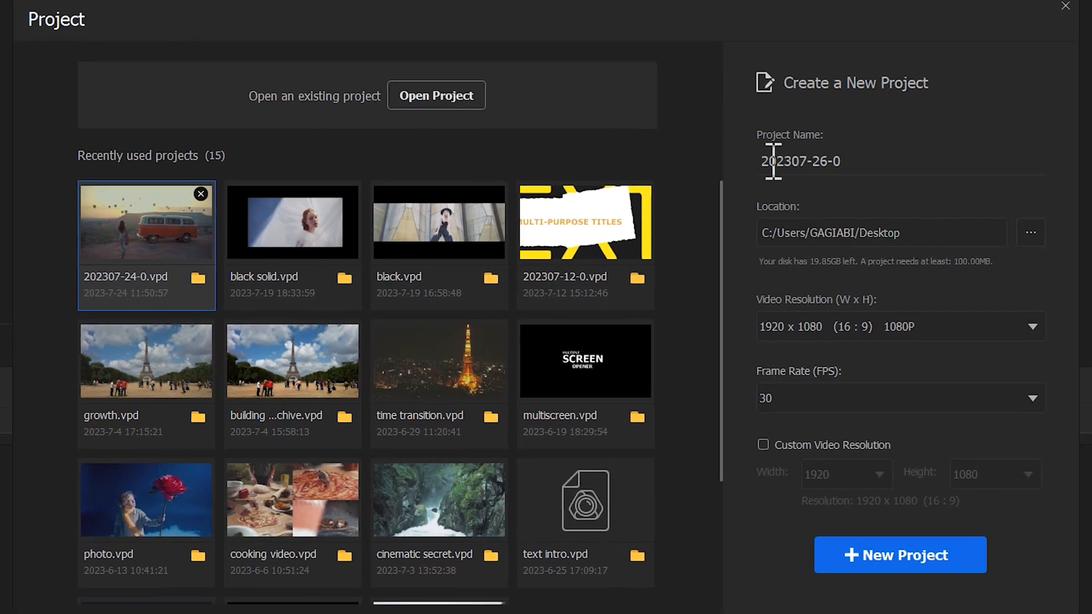
triple_click(769, 163)
type("text effects")
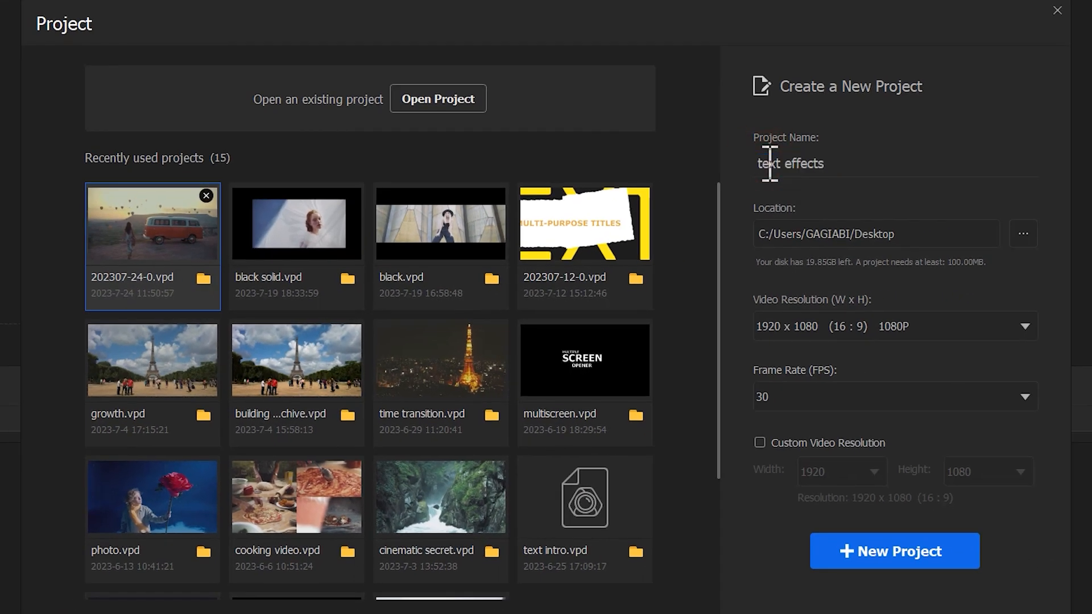
left_click(883, 555)
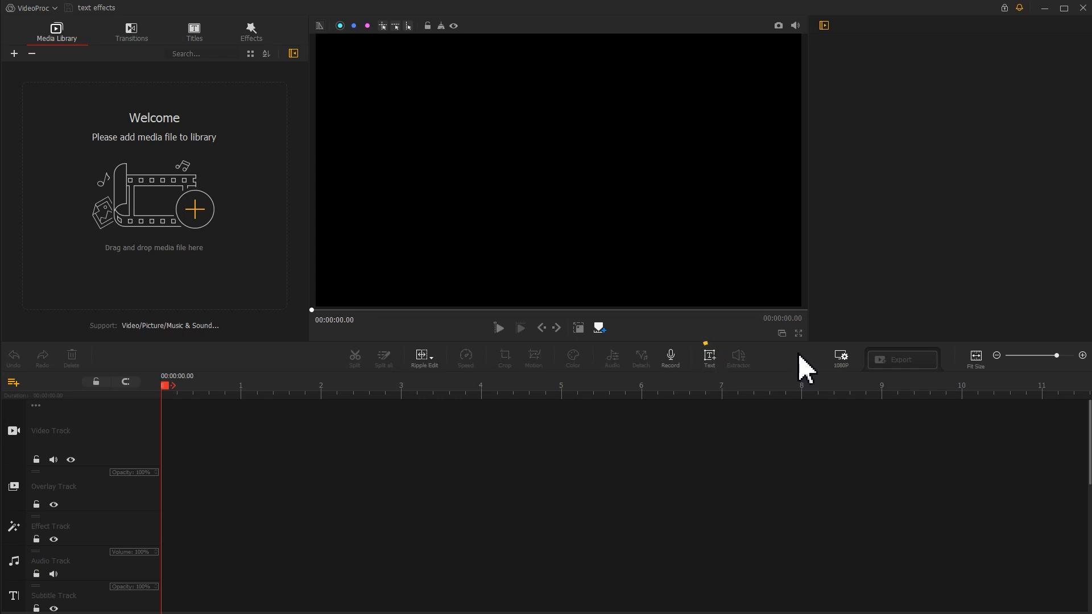
Add a text clip with its placeholder text cleared and save a snapshot of the blank black frame
left_click(710, 358)
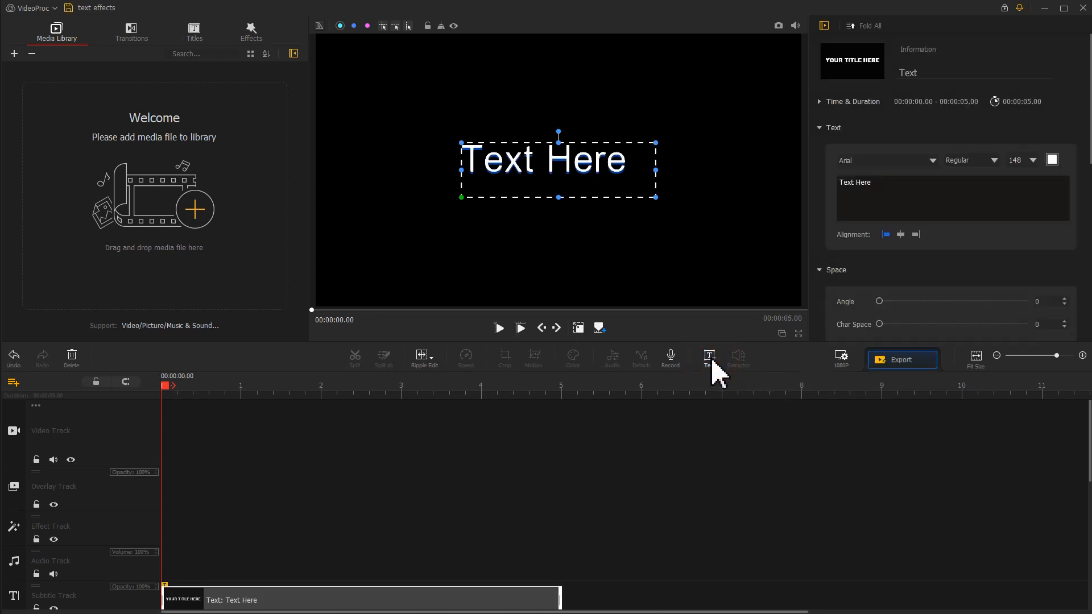
left_click_drag(878, 190, 835, 188)
key("BackSpace")
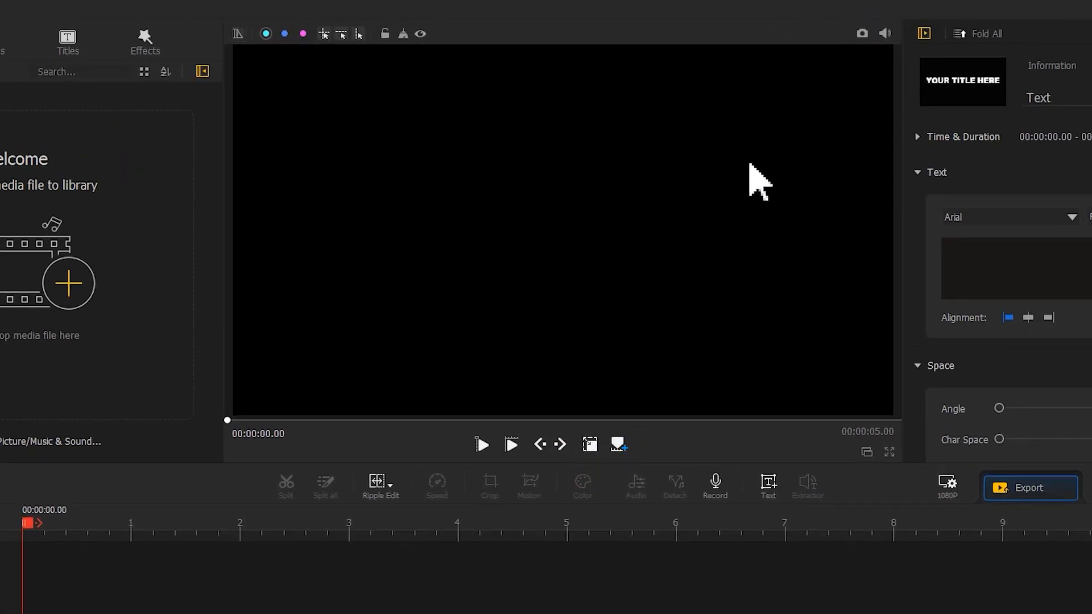
left_click(862, 33)
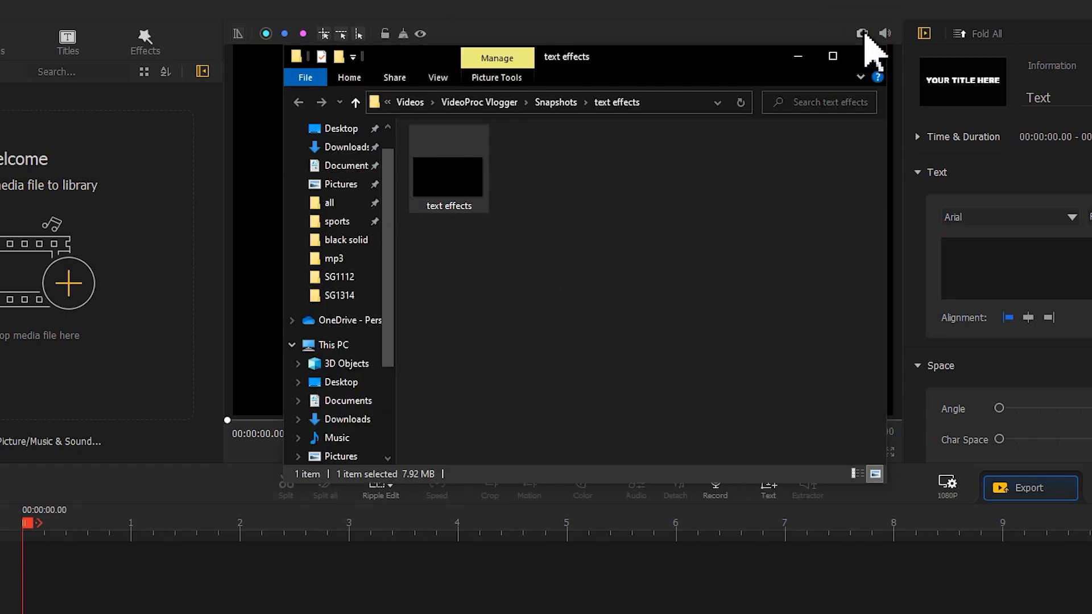
left_click(820, 32)
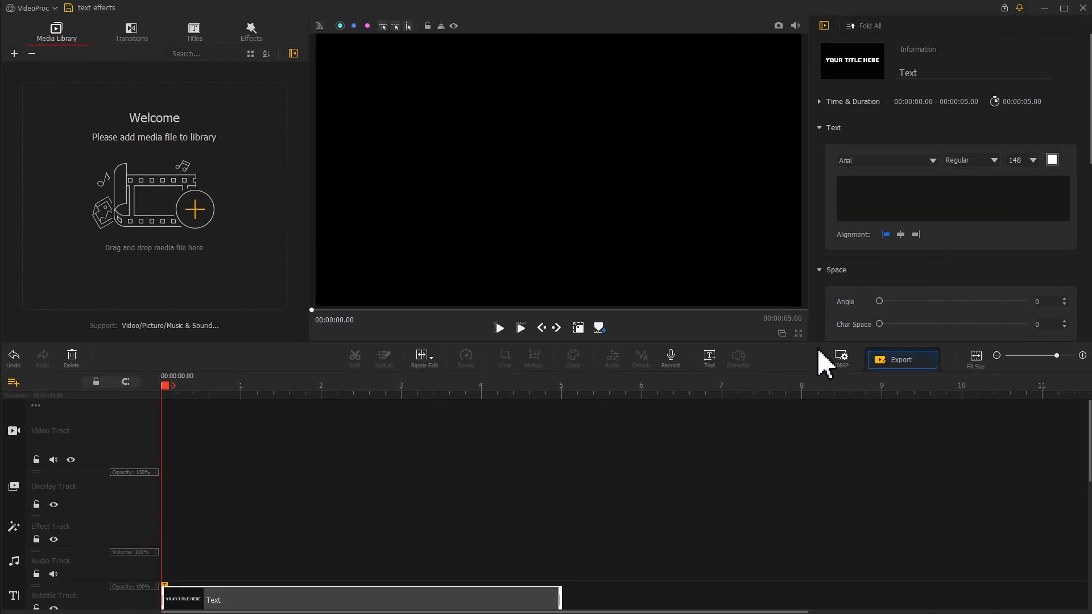
Set the project background to a custom green with RGB values 0, 200, 36
left_click(840, 359)
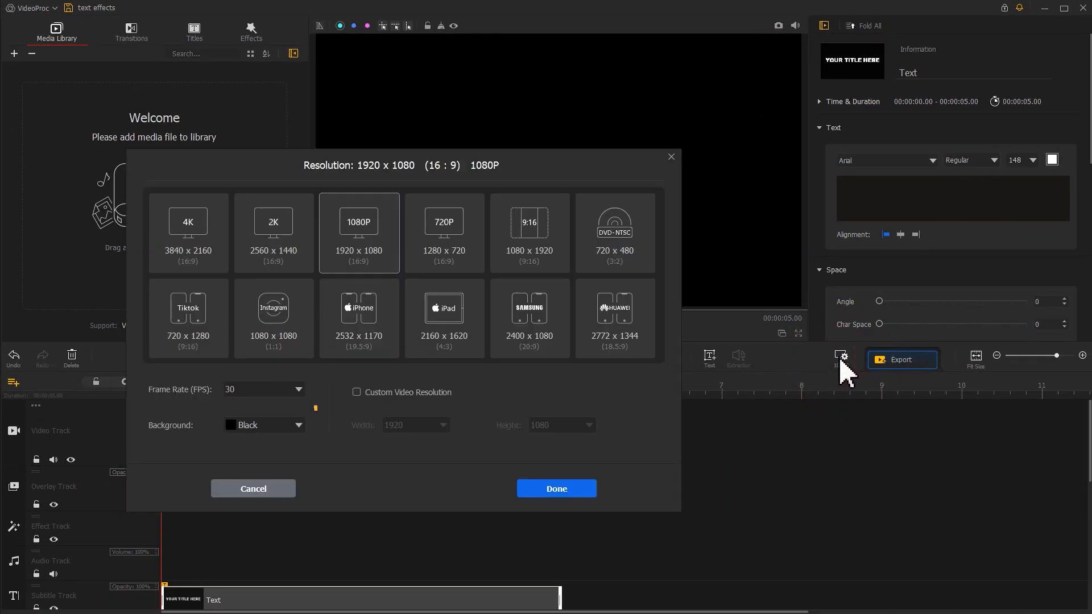
left_click(307, 427)
left_click(280, 441)
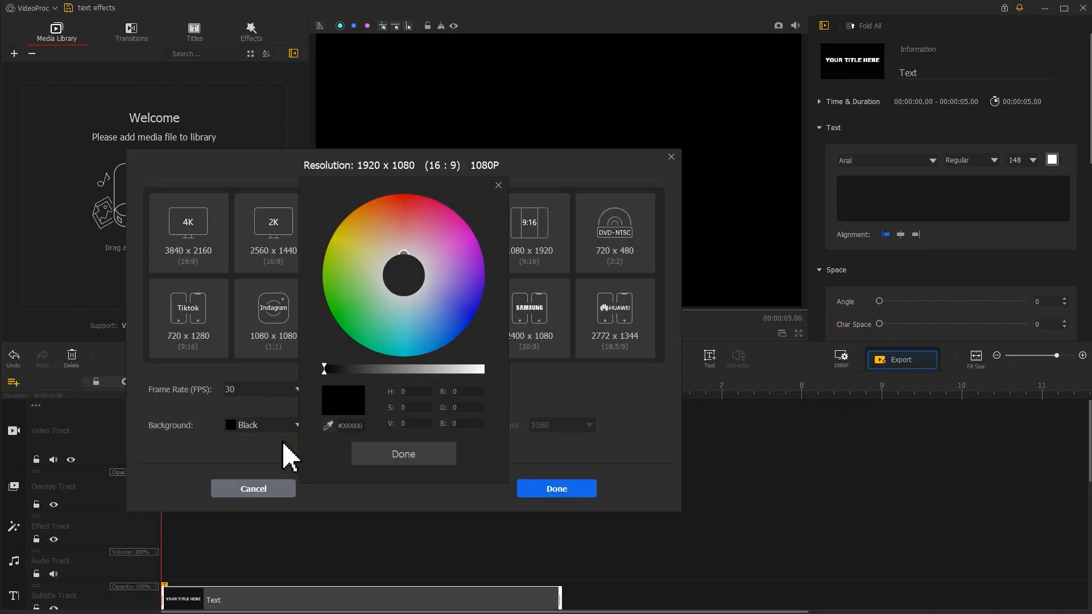
left_click_drag(391, 303, 340, 335)
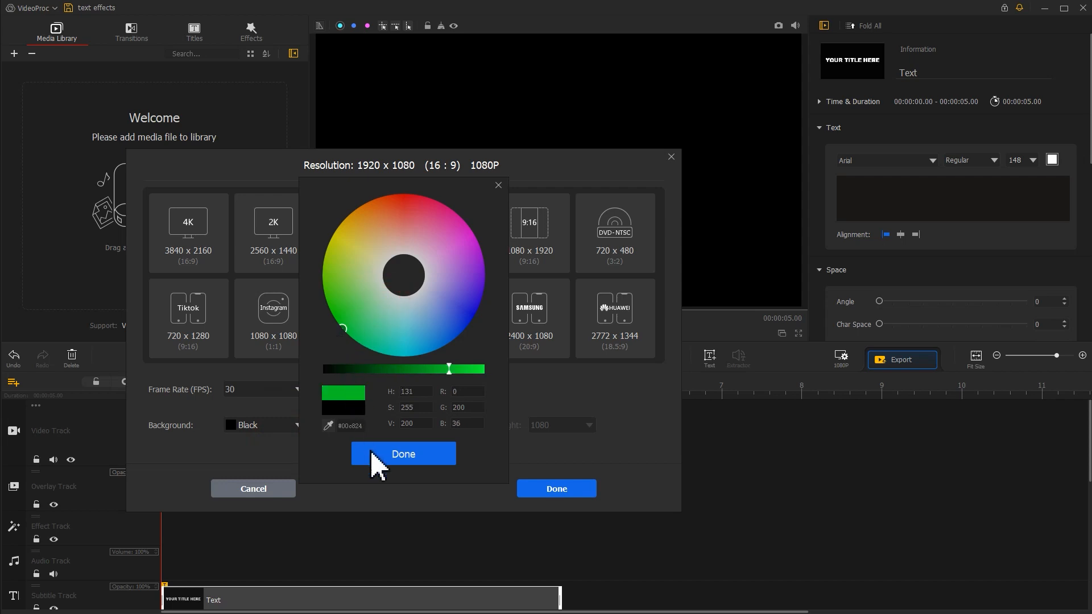
left_click(397, 455)
left_click(545, 488)
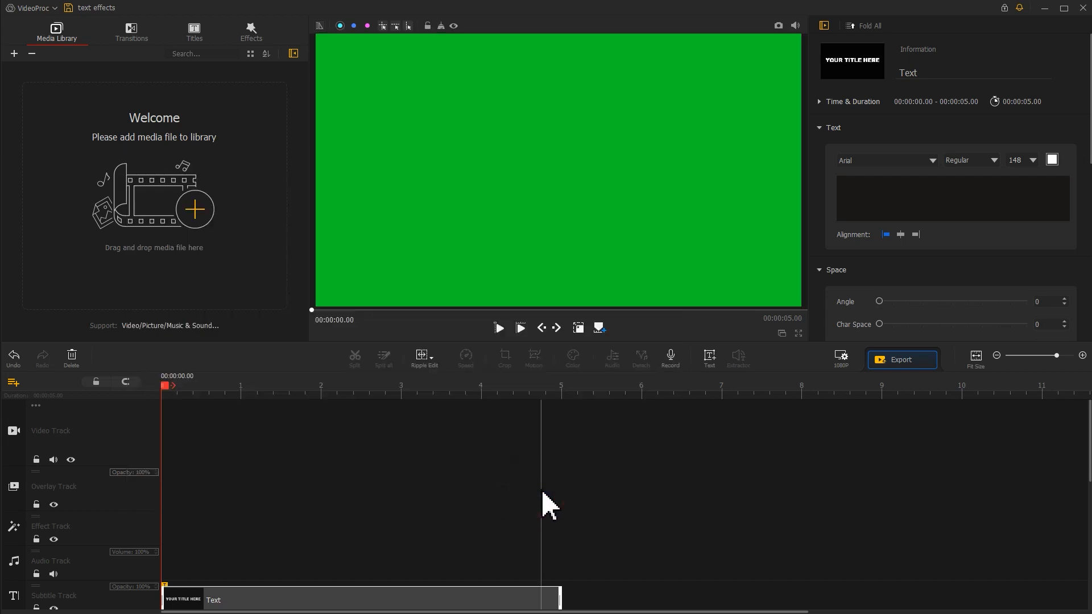
Move the playhead to 00:00:02.66 on the text clip and enter LOWER THIRD as its text
scroll(546, 504, "down", 2)
left_click(377, 538)
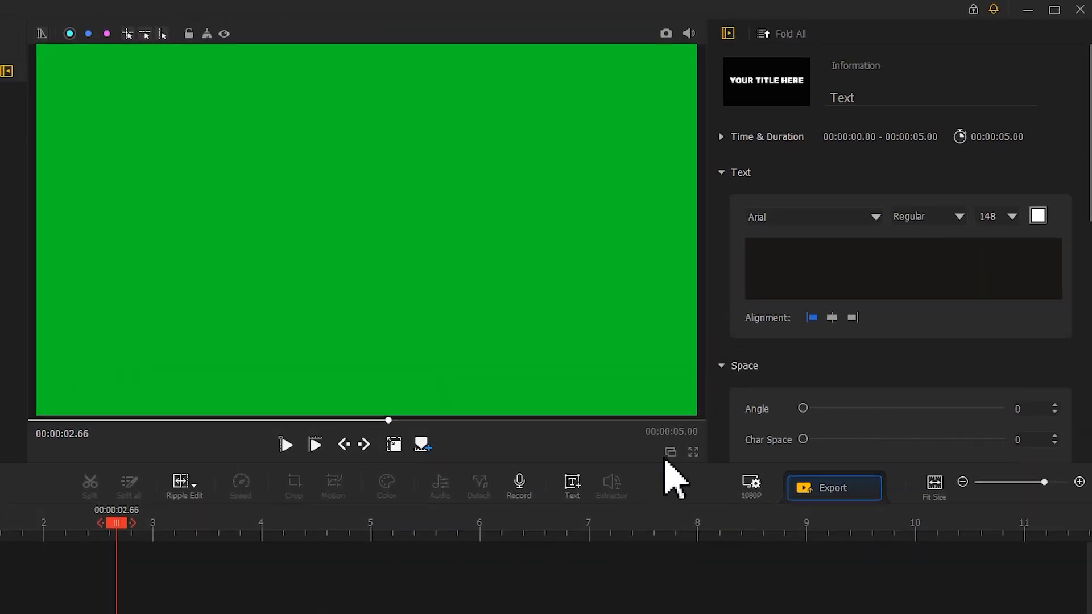
left_click(776, 269)
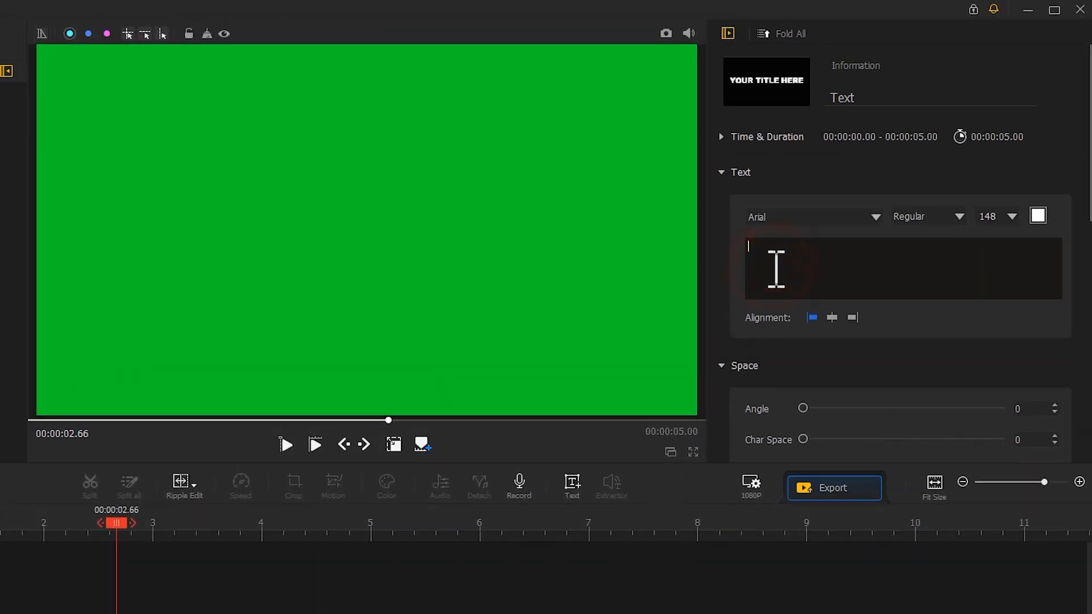
type("LOW")
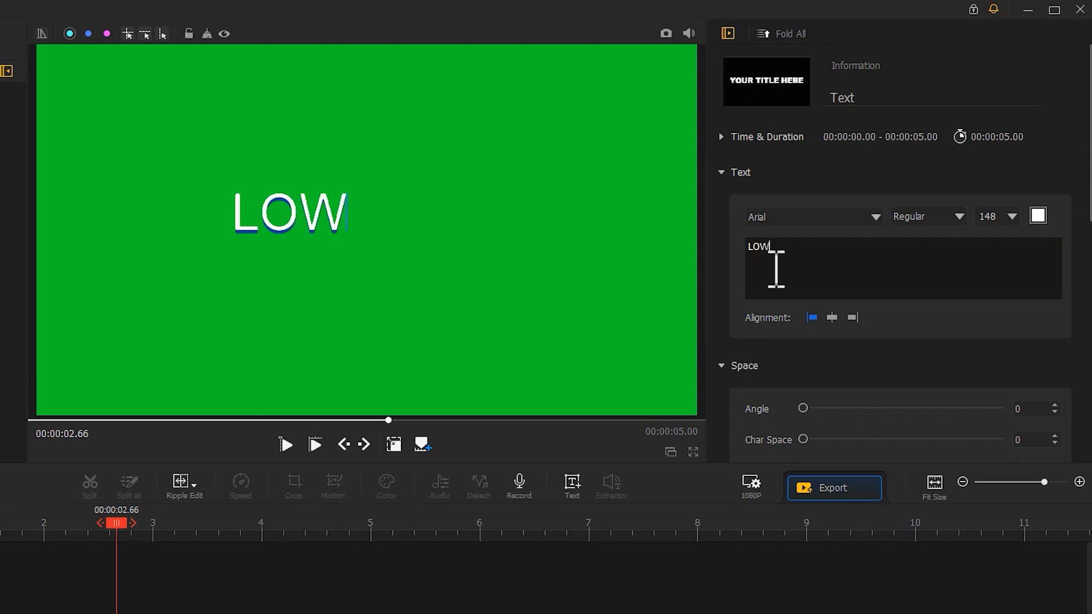
type("ER THIRD")
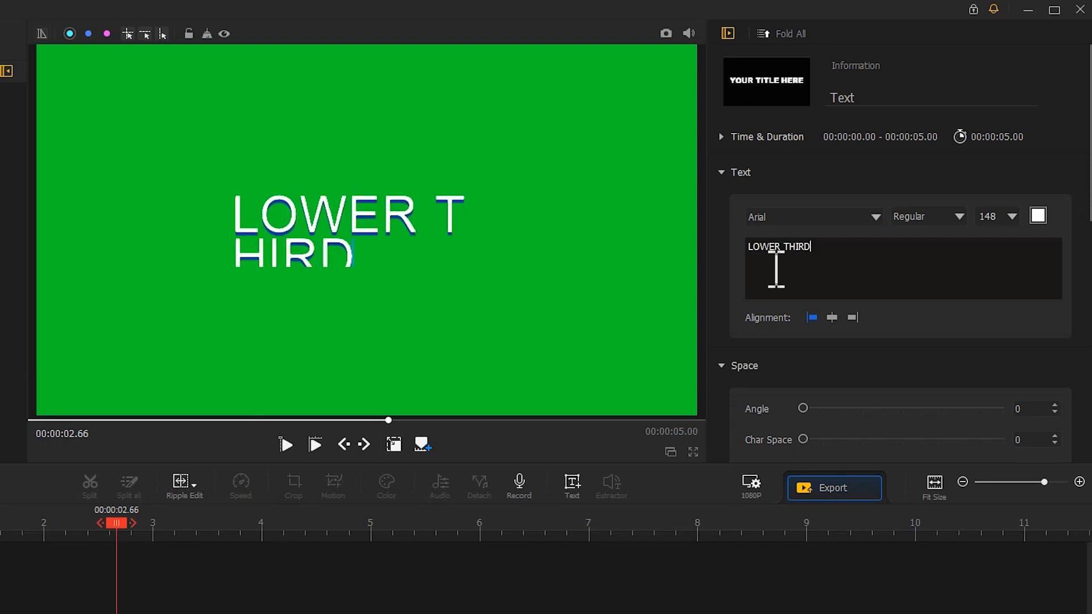
Set the title's font to LEMON MILK with the Bold style
left_click(821, 215)
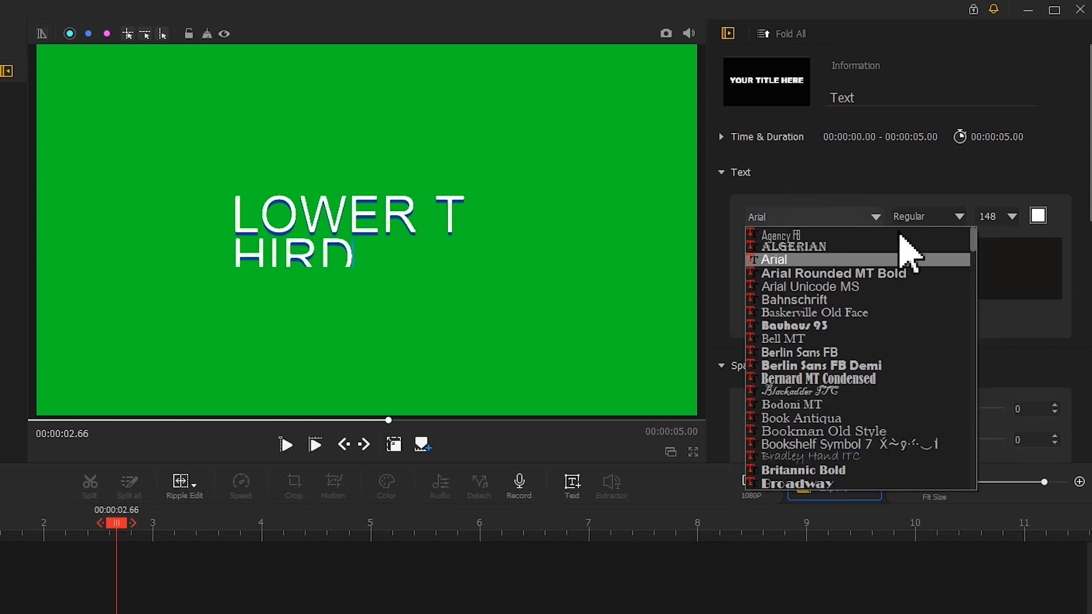
left_click_drag(970, 240, 973, 356)
left_click(879, 327)
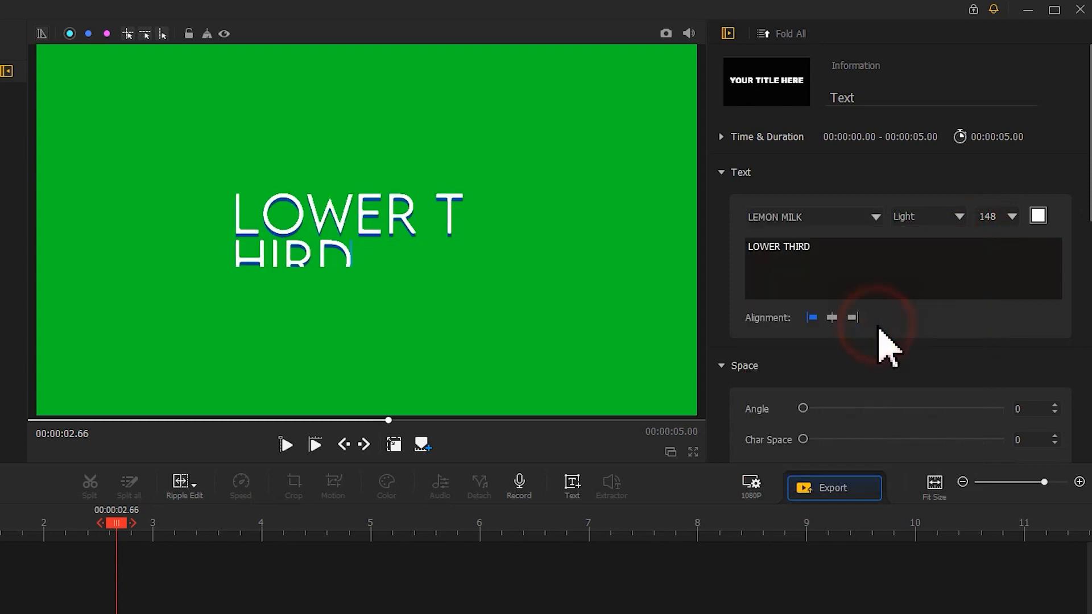
left_click(924, 219)
left_click(918, 295)
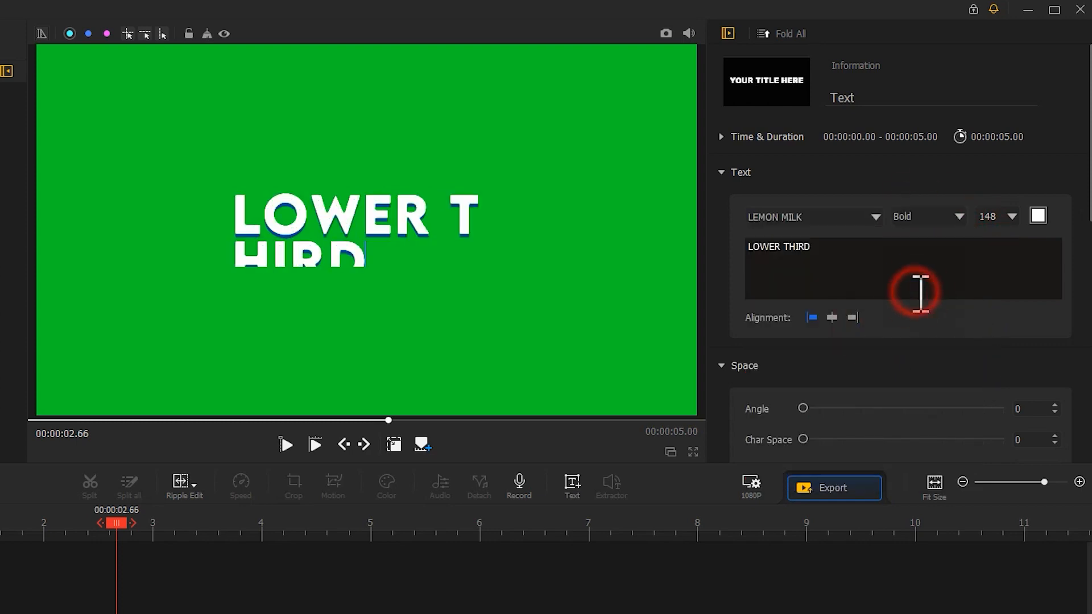
Enlarge the text box so LOWER THIRD fits on one line and centre the title horizontally in the frame
left_click(397, 452)
left_click_drag(366, 267, 367, 313)
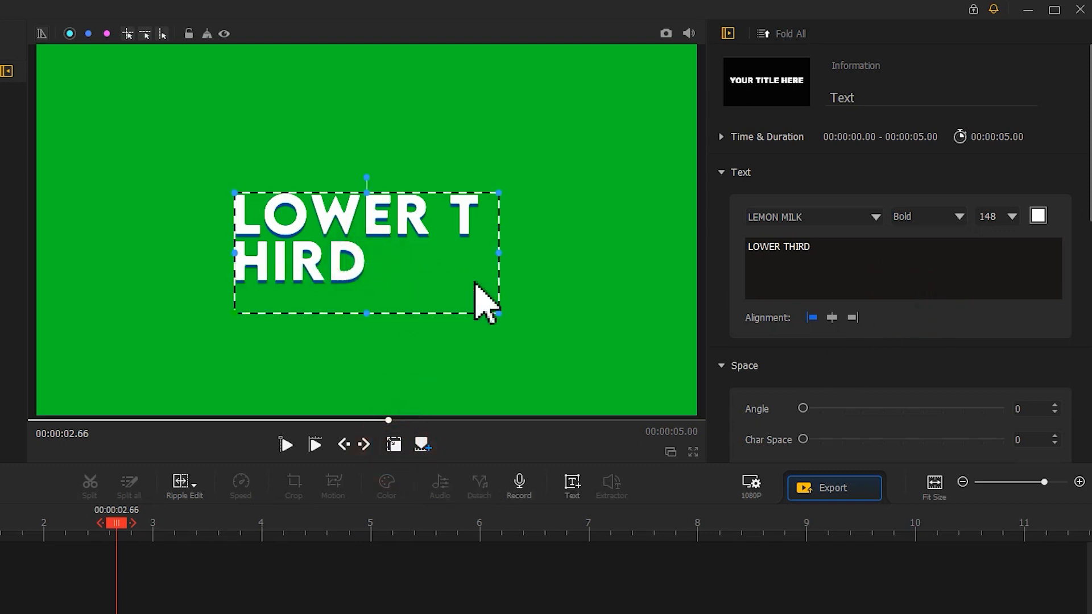
left_click_drag(499, 255, 619, 236)
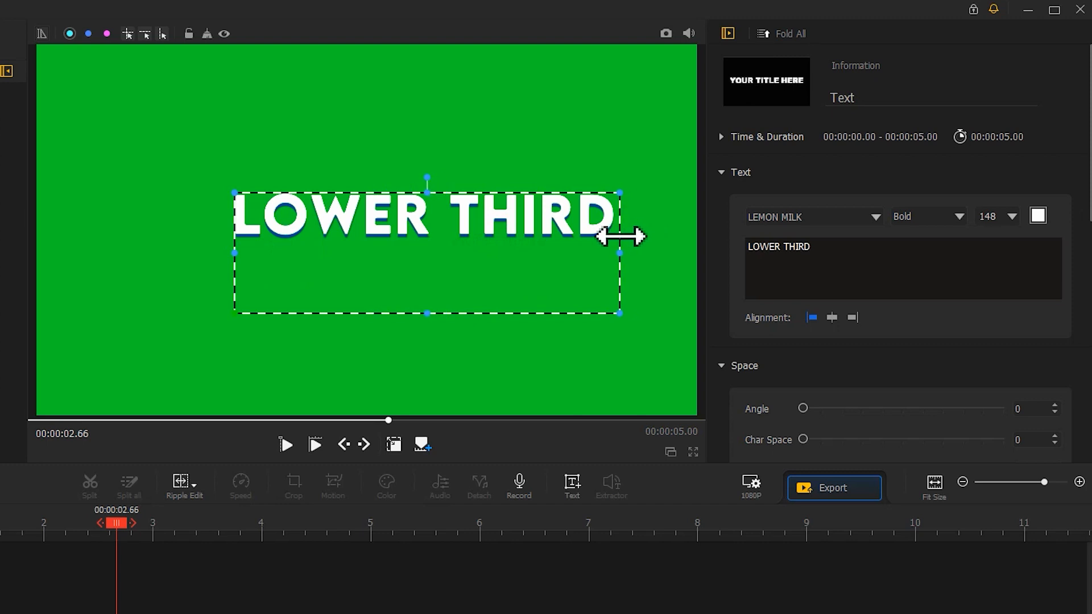
left_click(495, 225)
left_click_drag(495, 226, 454, 224)
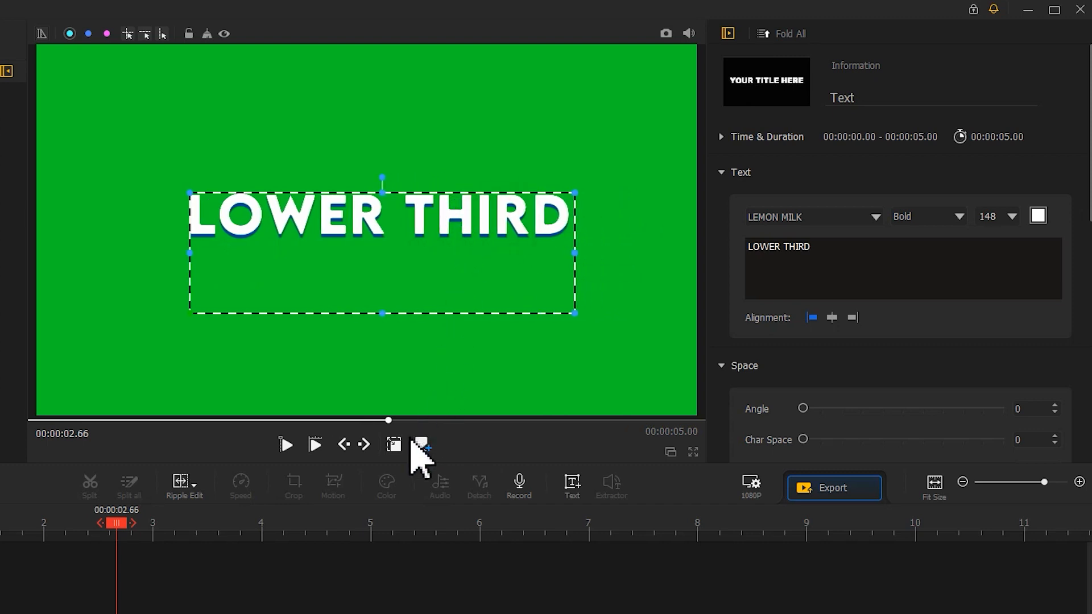
left_click(395, 447)
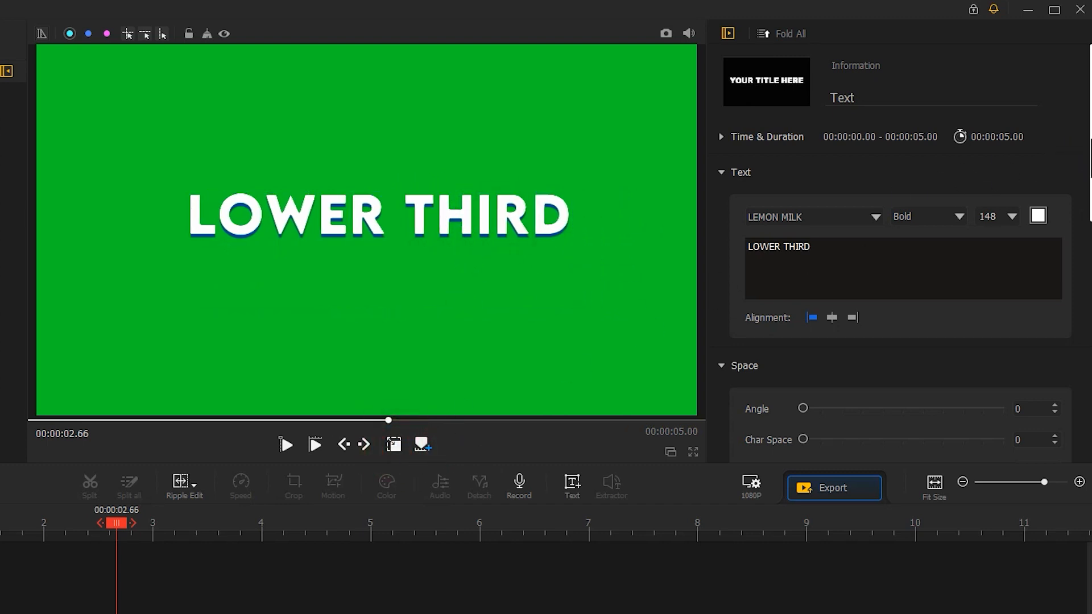
Set the text shadow offset to 0 and save a snapshot of the LOWER THIRD frame
scroll(1064, 341, "down", 10)
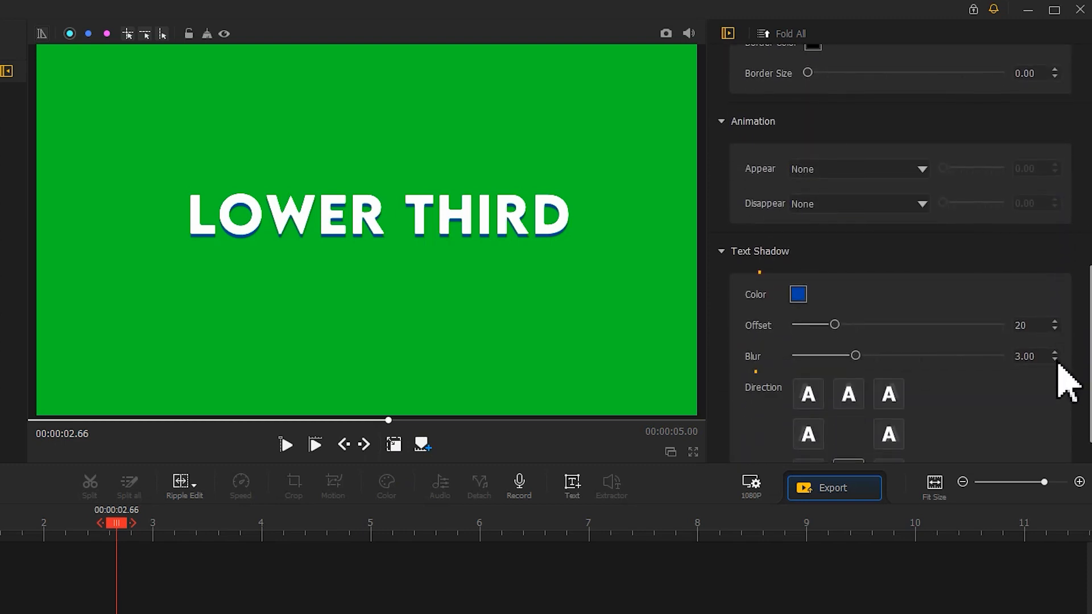
left_click_drag(834, 324, 786, 325)
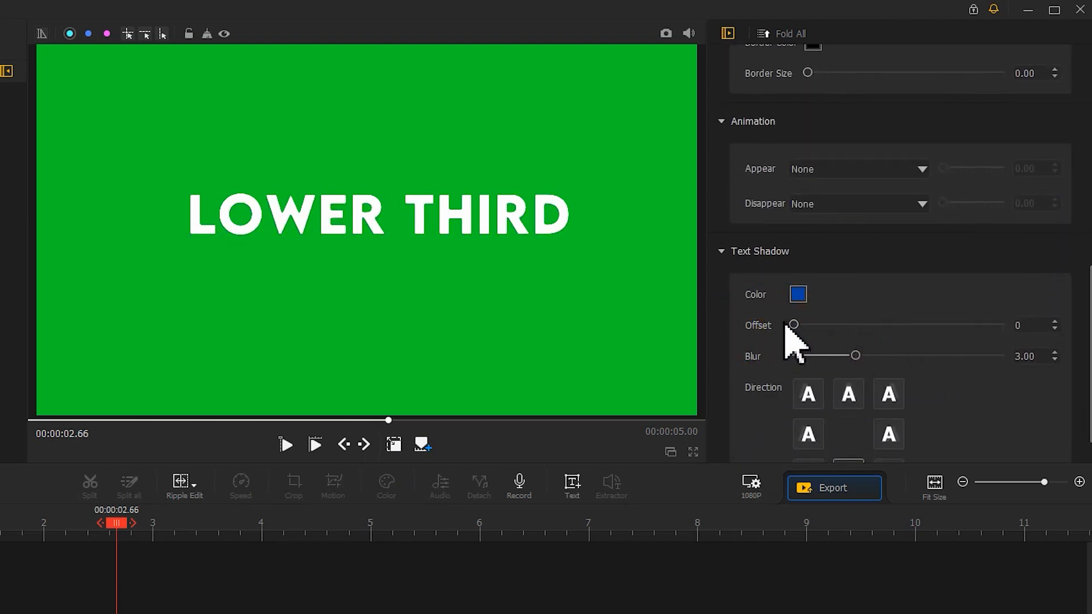
left_click(667, 34)
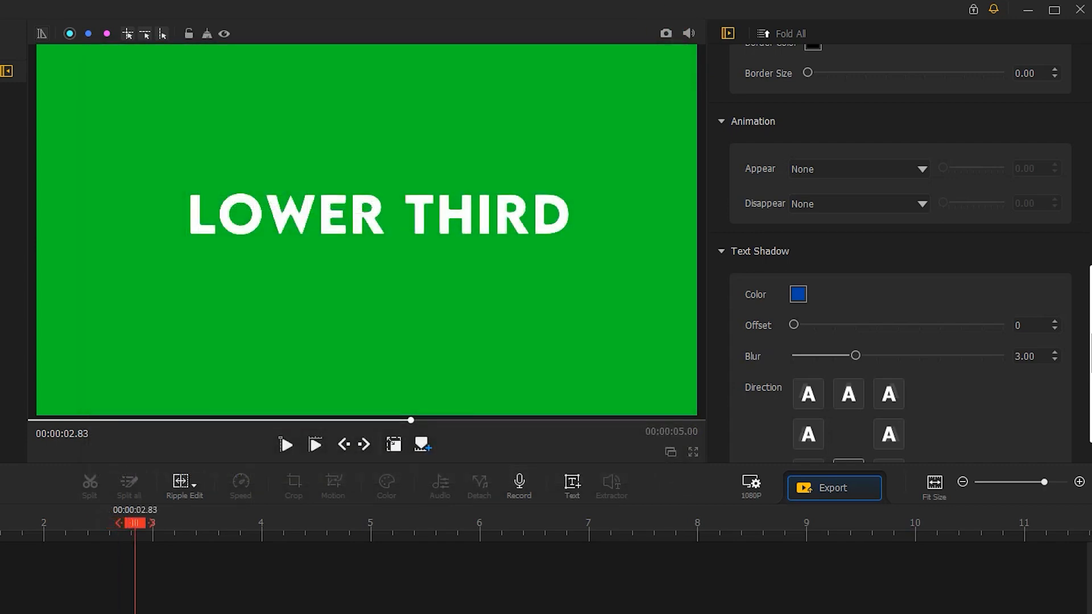
Replace the title's text with GRAVITY
left_click_drag(1085, 444, 1084, 224)
left_click_drag(841, 259, 718, 261)
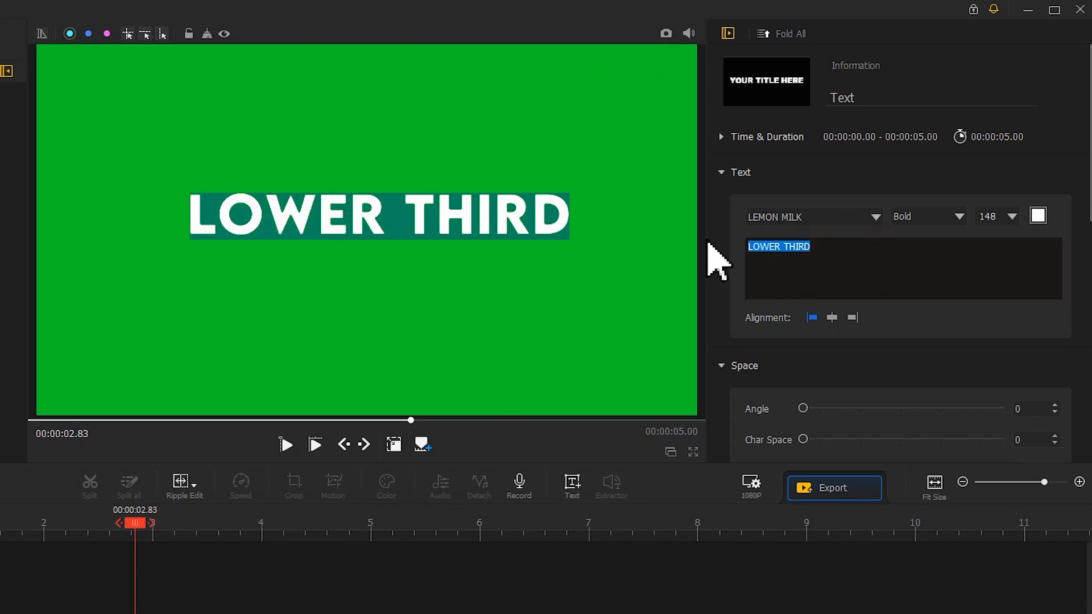
type("GRAVITY")
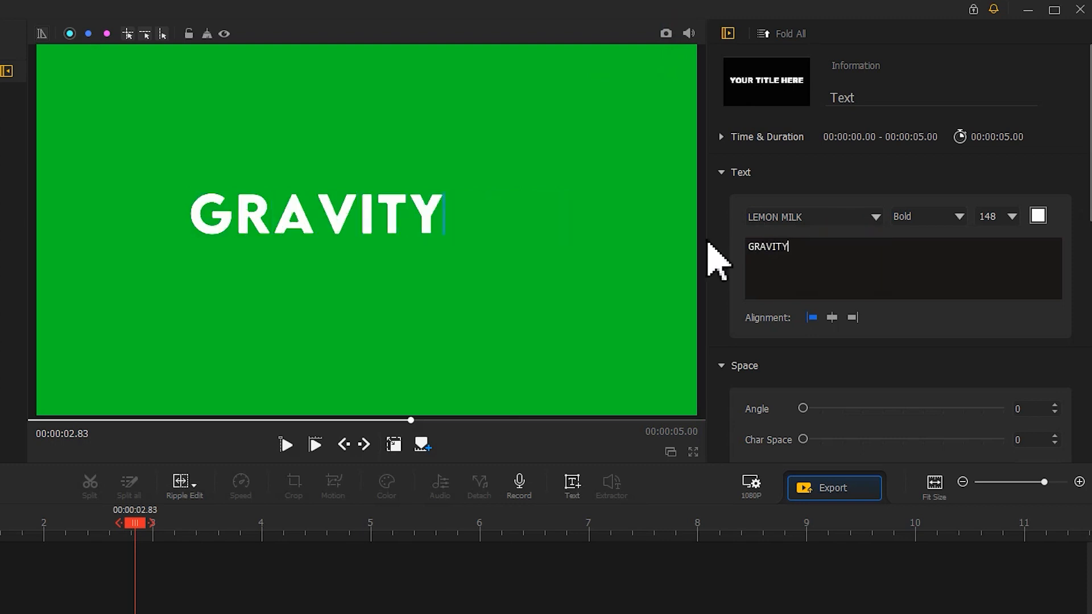
Narrow the text box around GRAVITY, centred horizontally in the frame, and save a snapshot of it
left_click(394, 444)
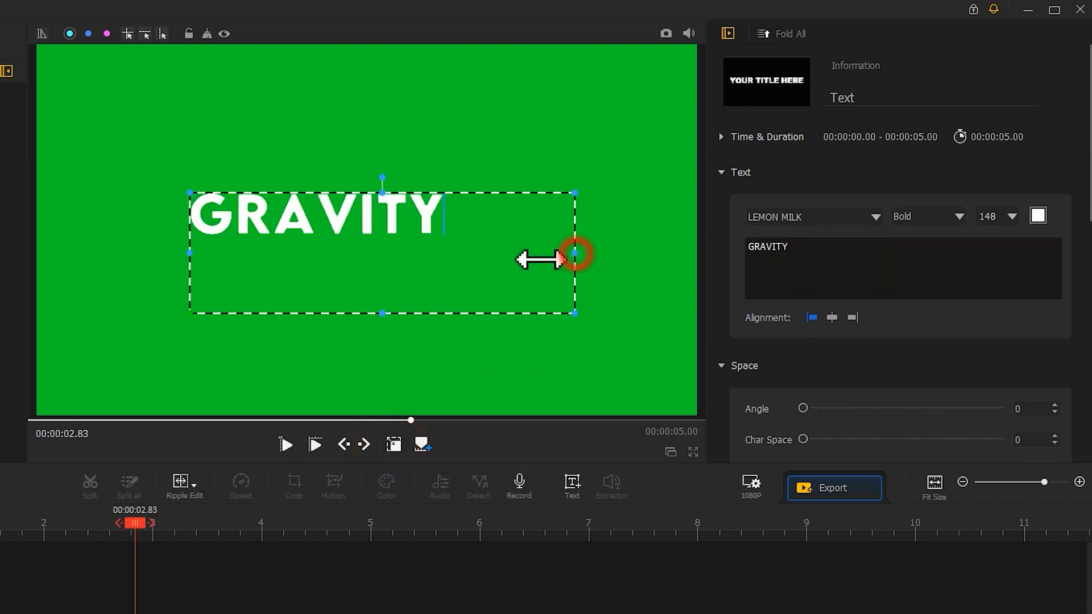
left_click_drag(574, 254, 455, 254)
left_click_drag(325, 212, 380, 215)
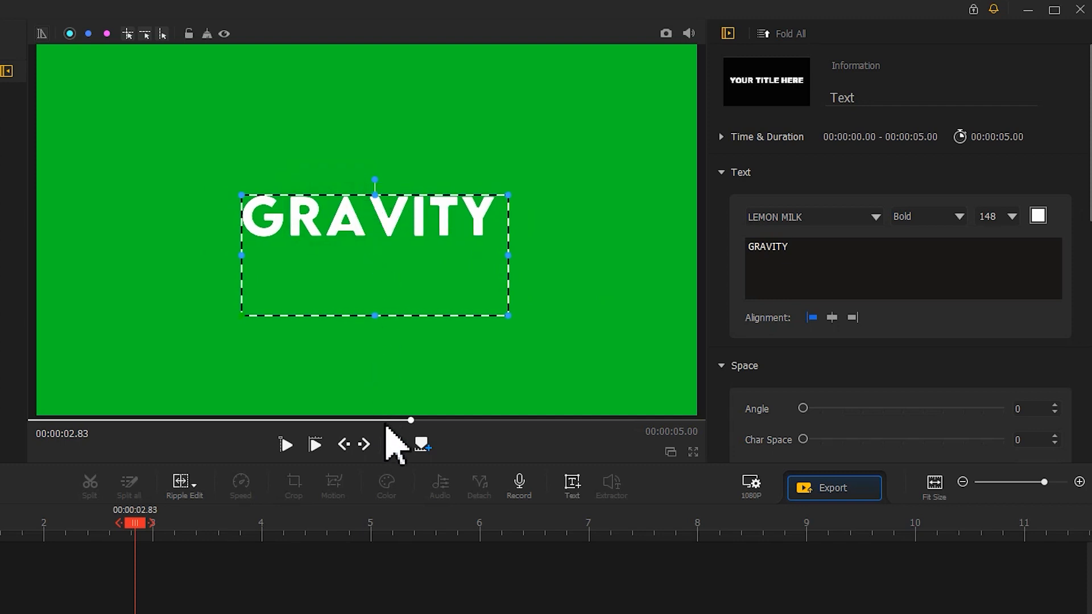
left_click(393, 444)
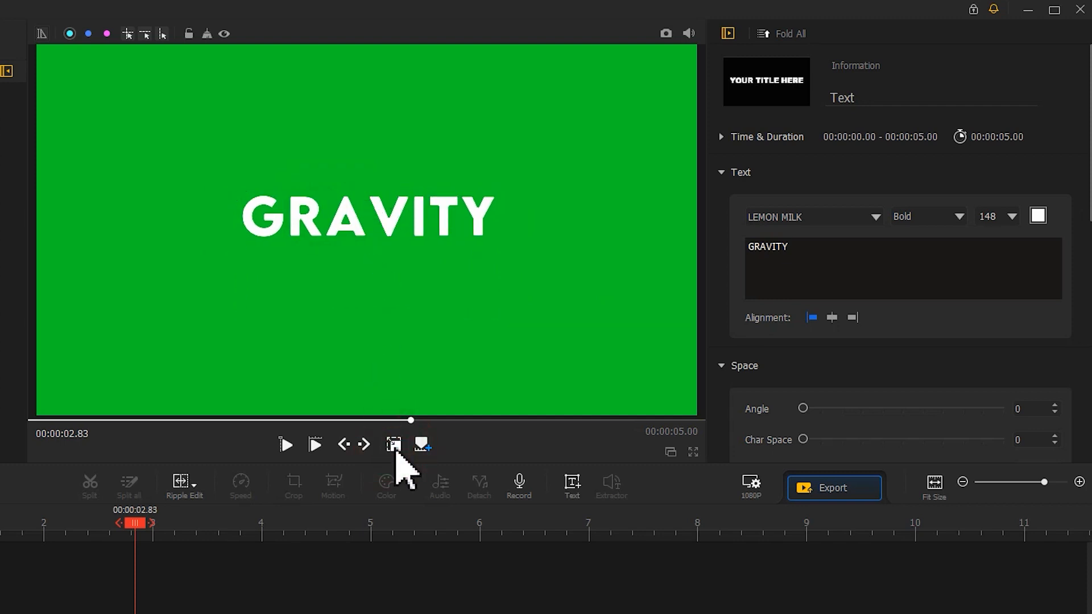
left_click(665, 33)
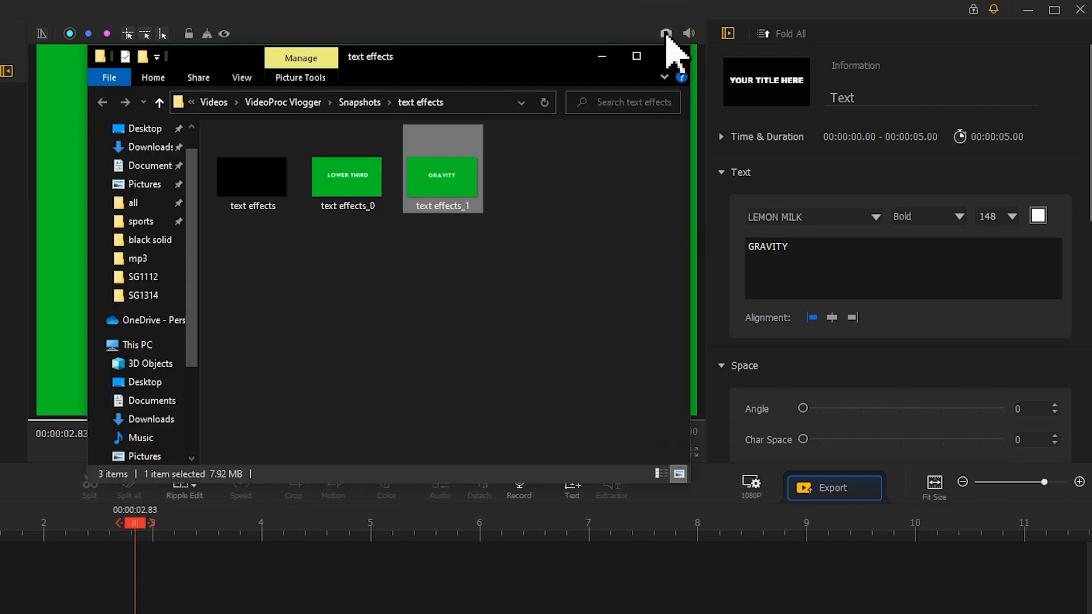
Change the title's text to WITH, centred horizontally in the frame, and save a snapshot of it
left_click_drag(824, 244, 739, 267)
type("WITH")
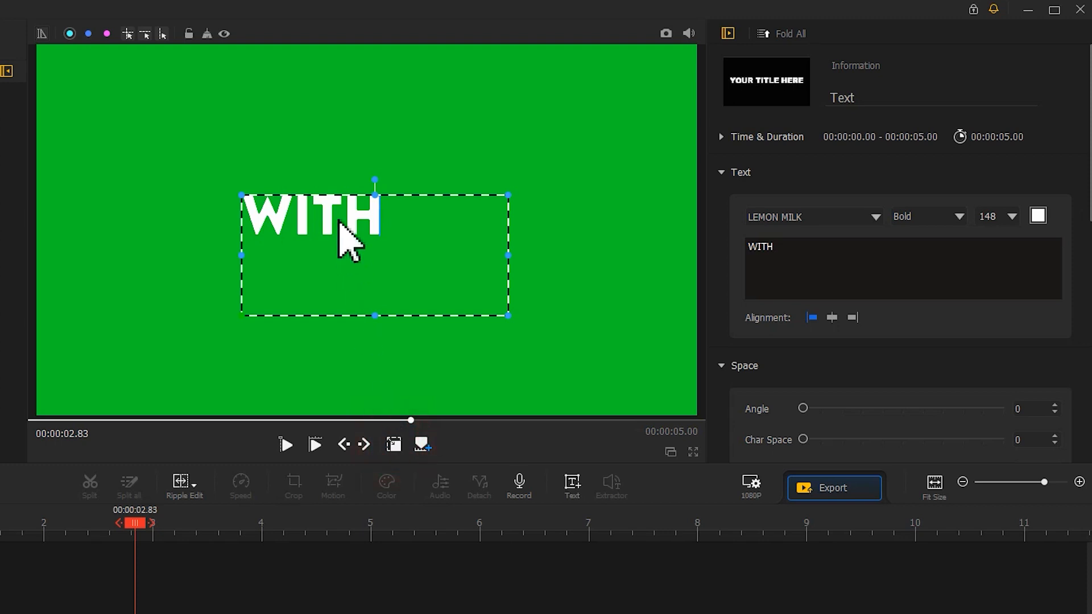
left_click_drag(341, 222, 377, 214)
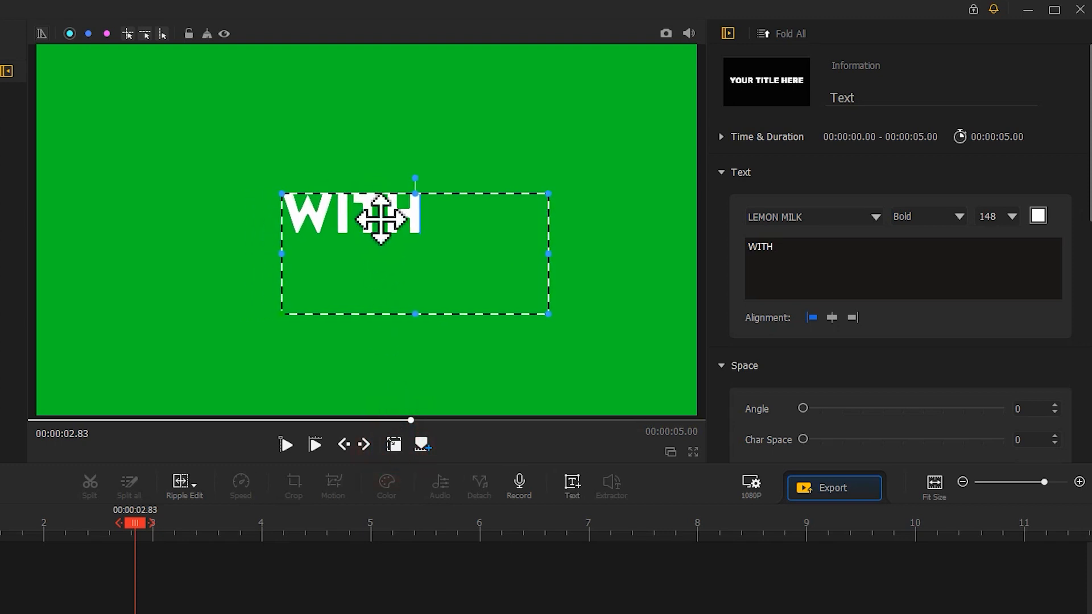
left_click(398, 446)
left_click(665, 33)
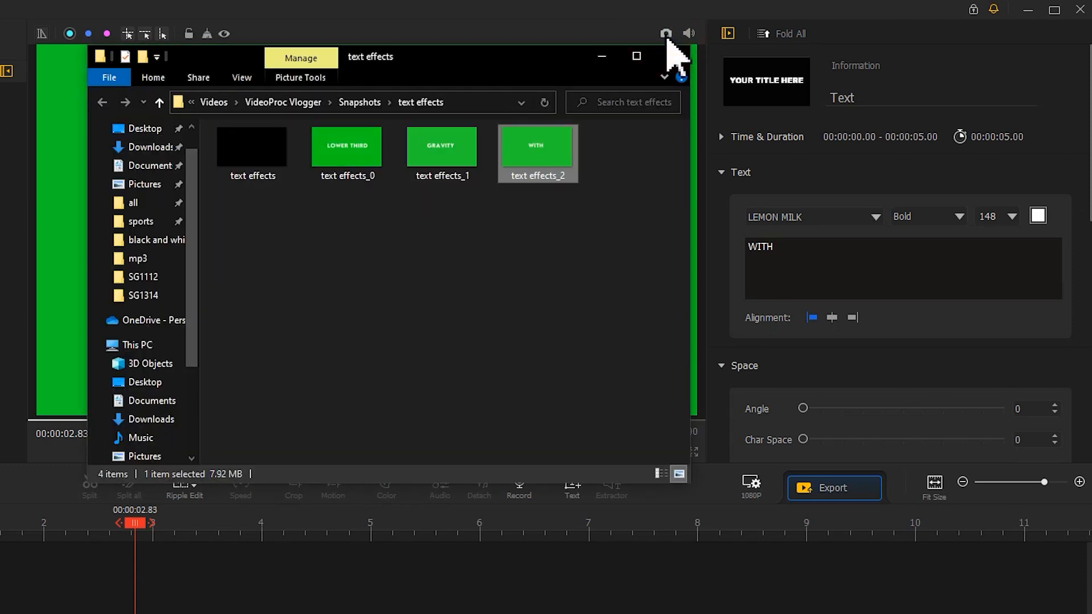
Import all four snapshots from the text effects folder into the media library
left_click_drag(620, 210, 314, 196)
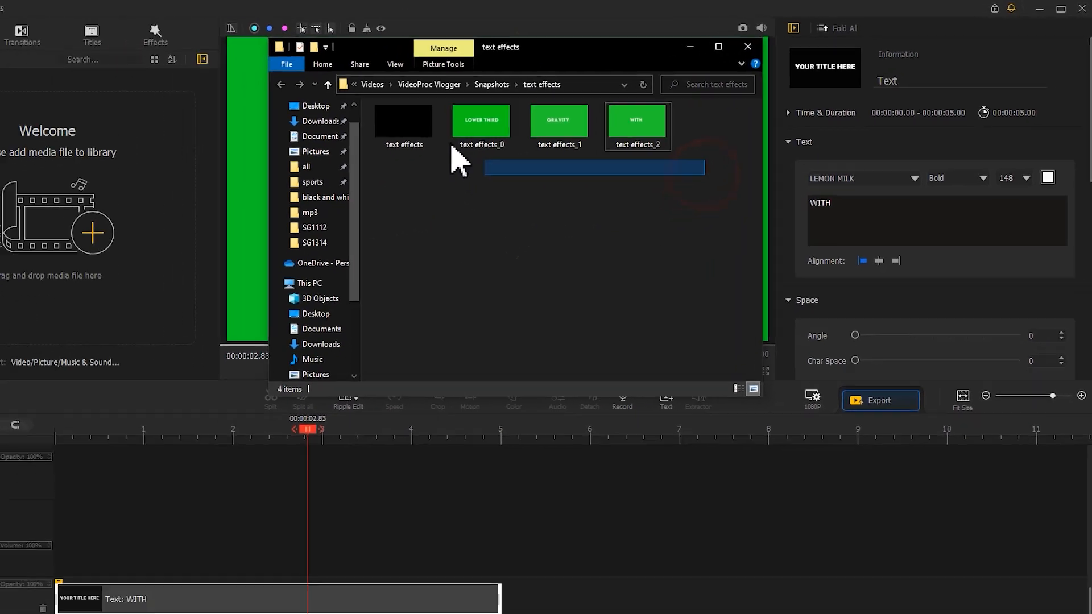
left_click_drag(425, 127, 102, 182)
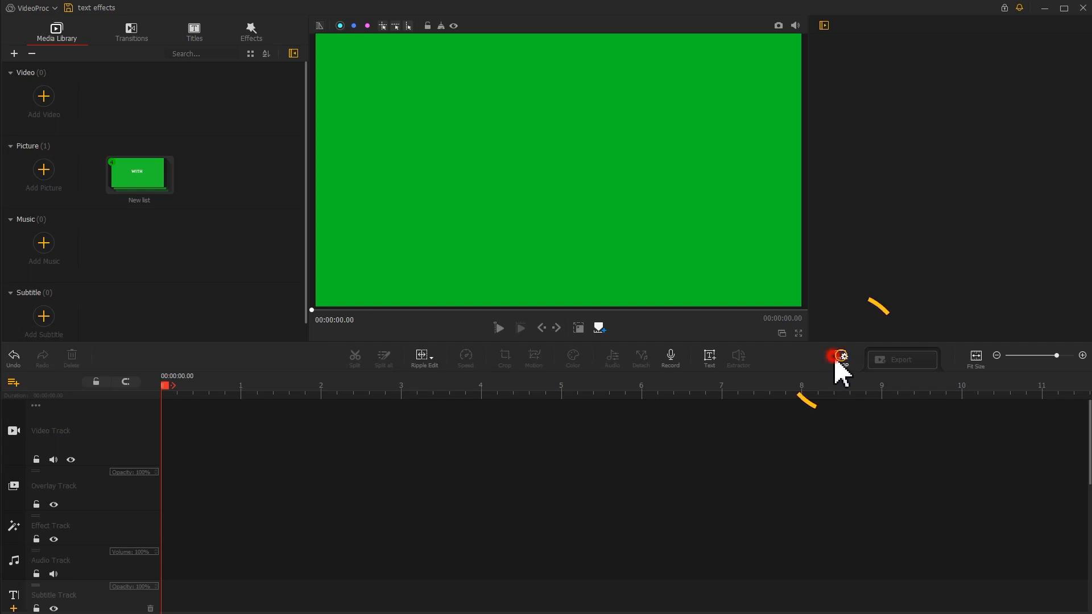
Set the project background colour to White
left_click(836, 361)
left_click(290, 425)
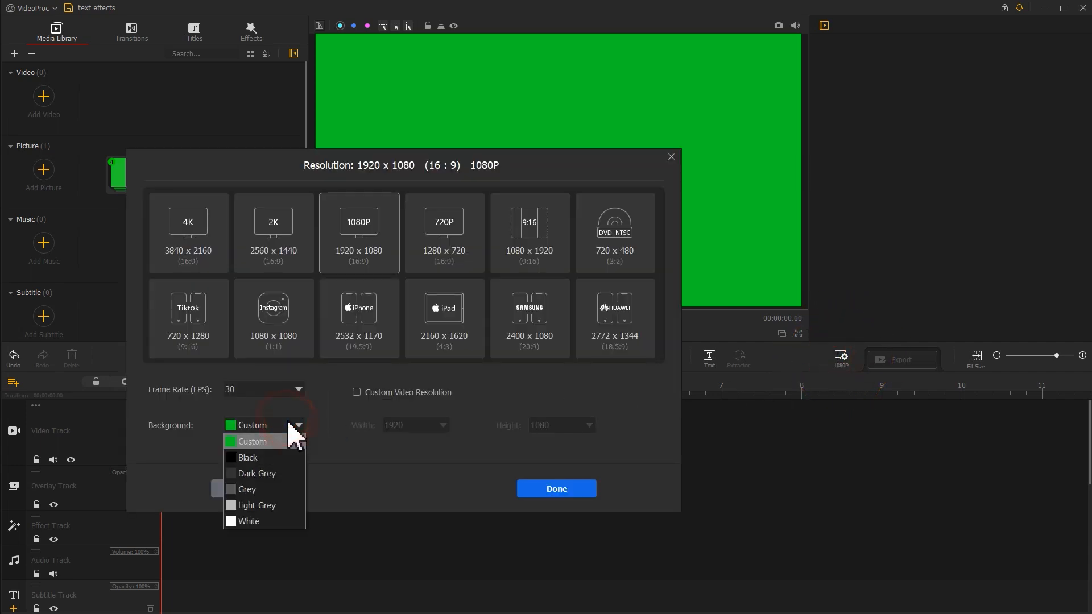
left_click(253, 523)
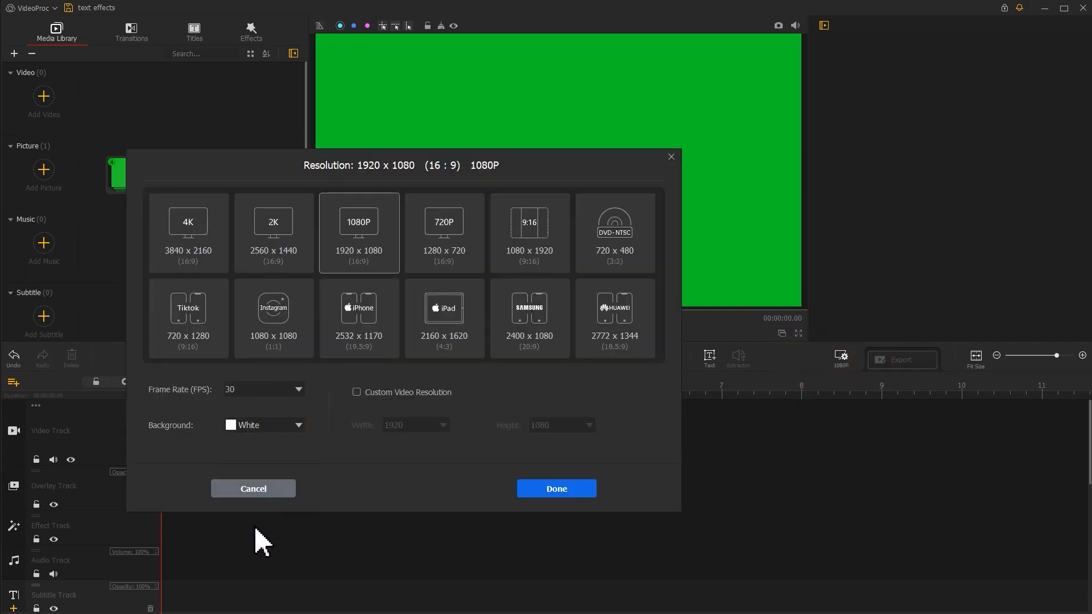
left_click(563, 488)
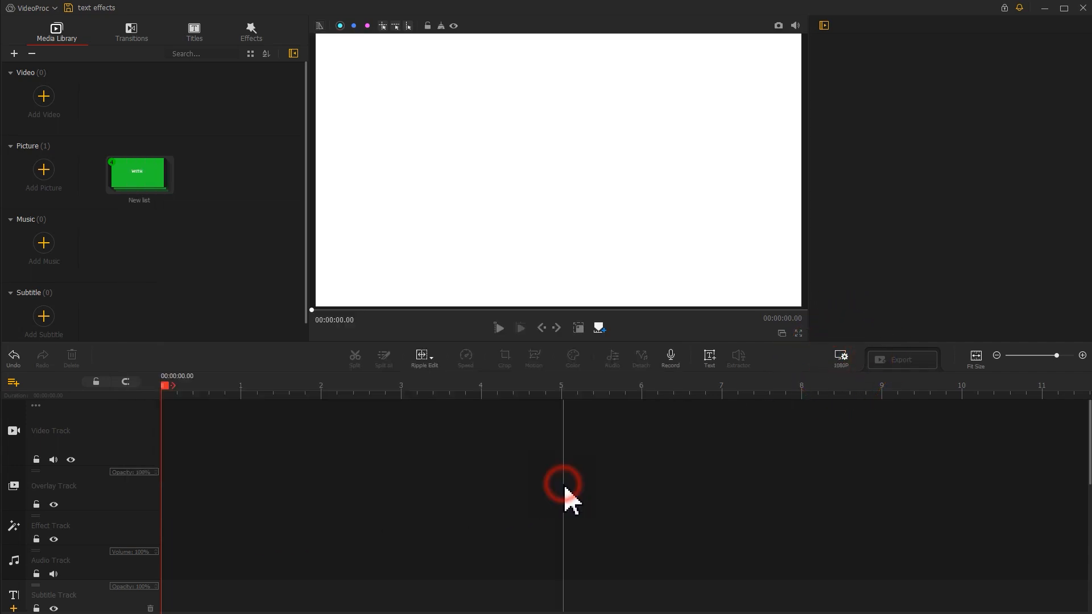
Open the New list picture group and place the black text effects image at the start of the video track
double_click(142, 176)
left_click_drag(54, 168, 804, 434)
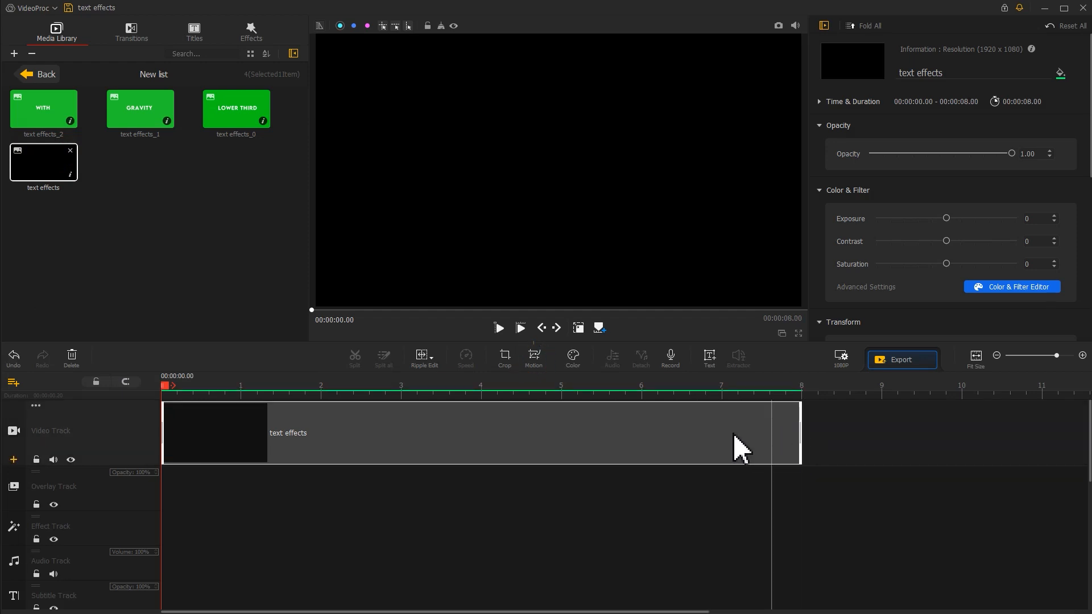
Add a motion keyframe at the start of the black clip and enlarge its frame to the full 1920x1080 picture
left_click(535, 360)
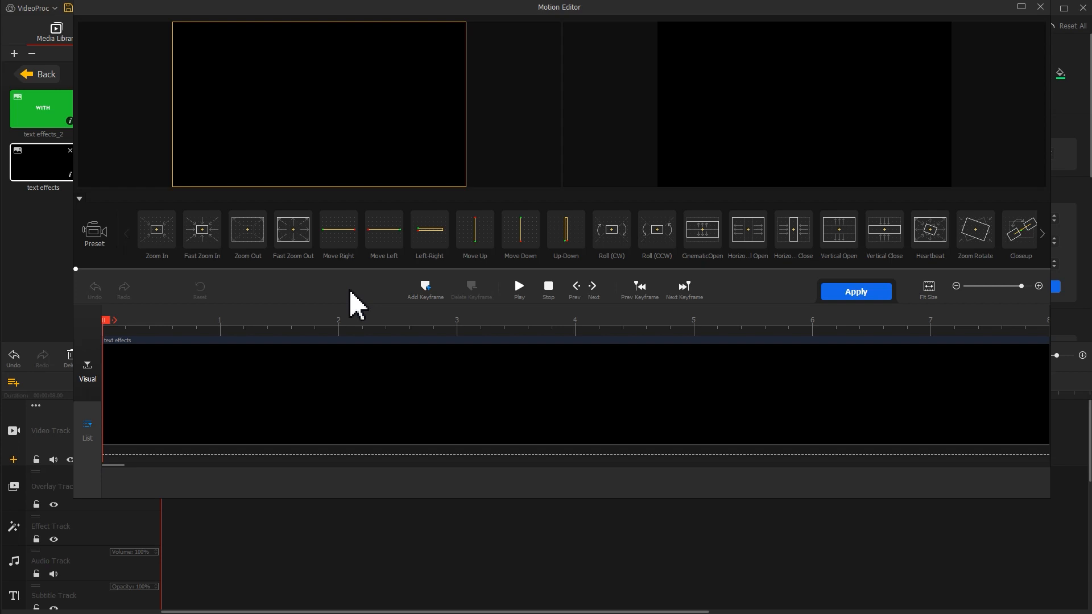
left_click(424, 288)
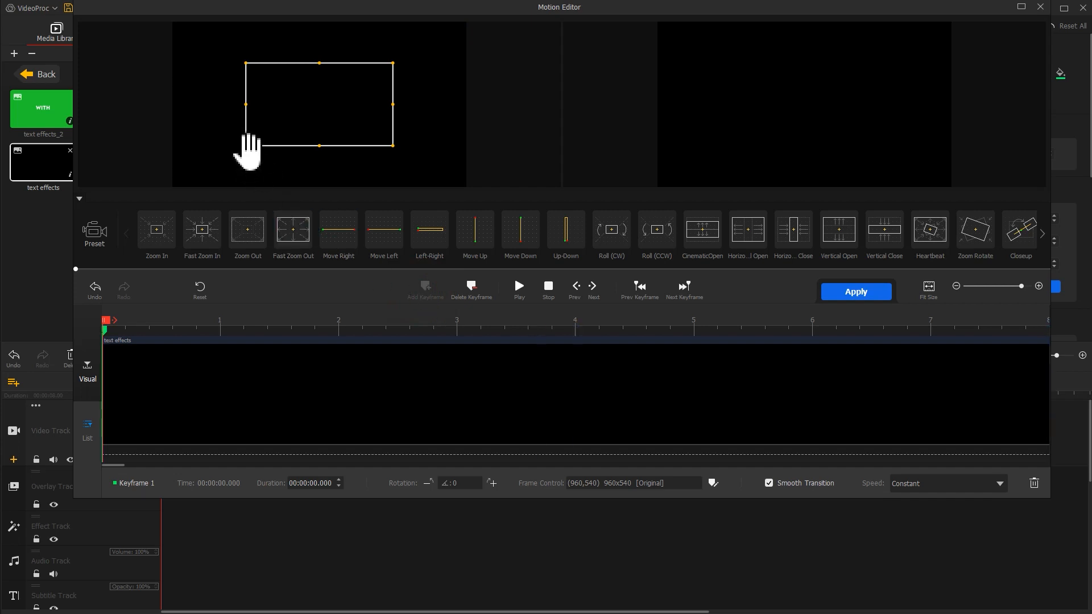
left_click_drag(245, 145, 172, 187)
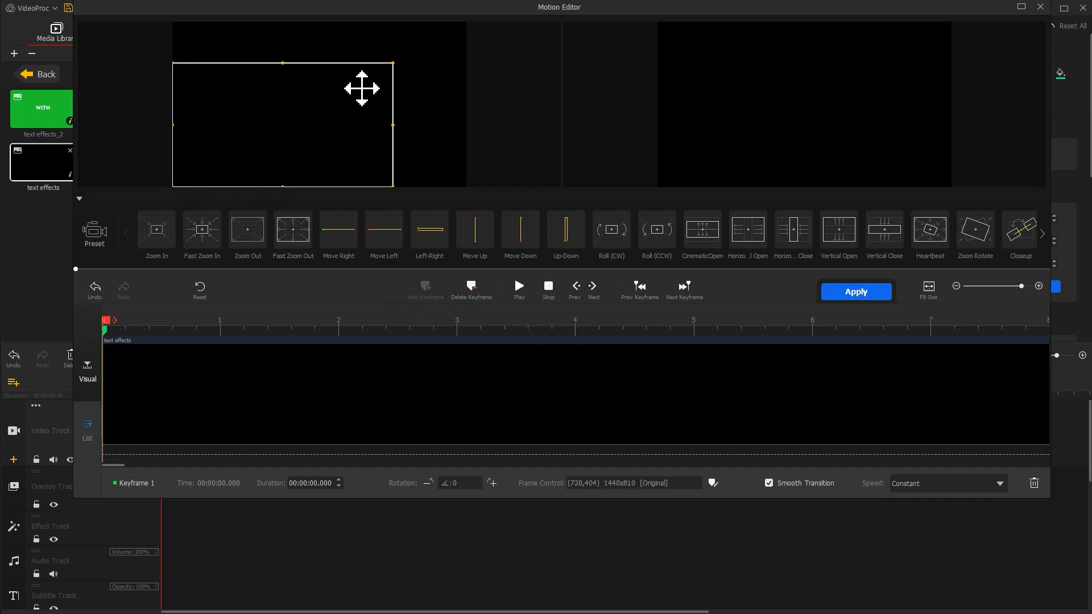
left_click_drag(395, 64, 464, 33)
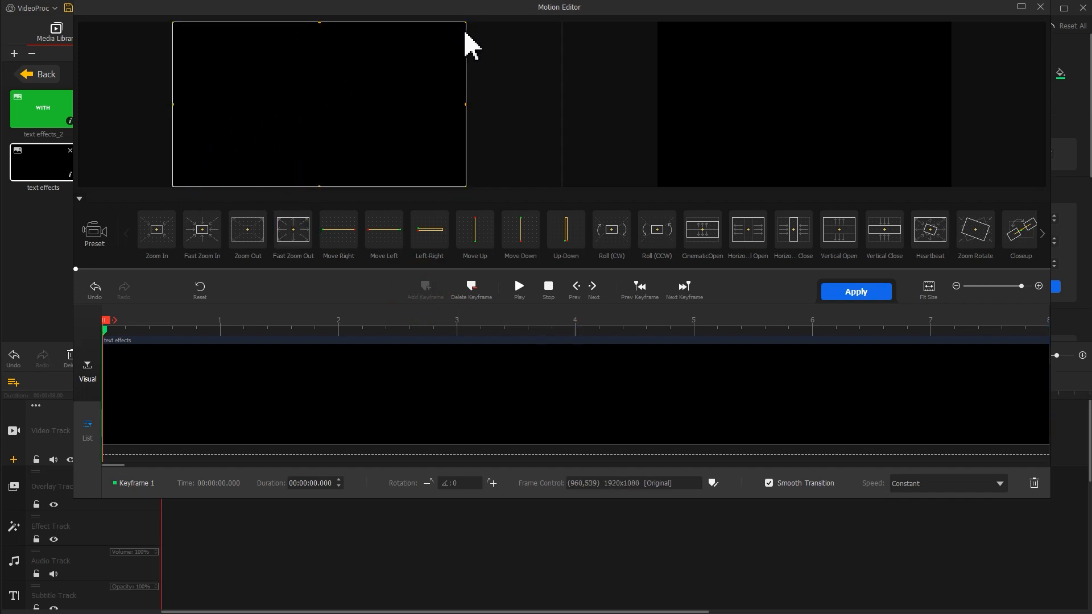
Add five full-frame motion keyframes at about 1.28, 1.88, 2.72, 3.16 and 3.56 seconds
left_click(242, 322)
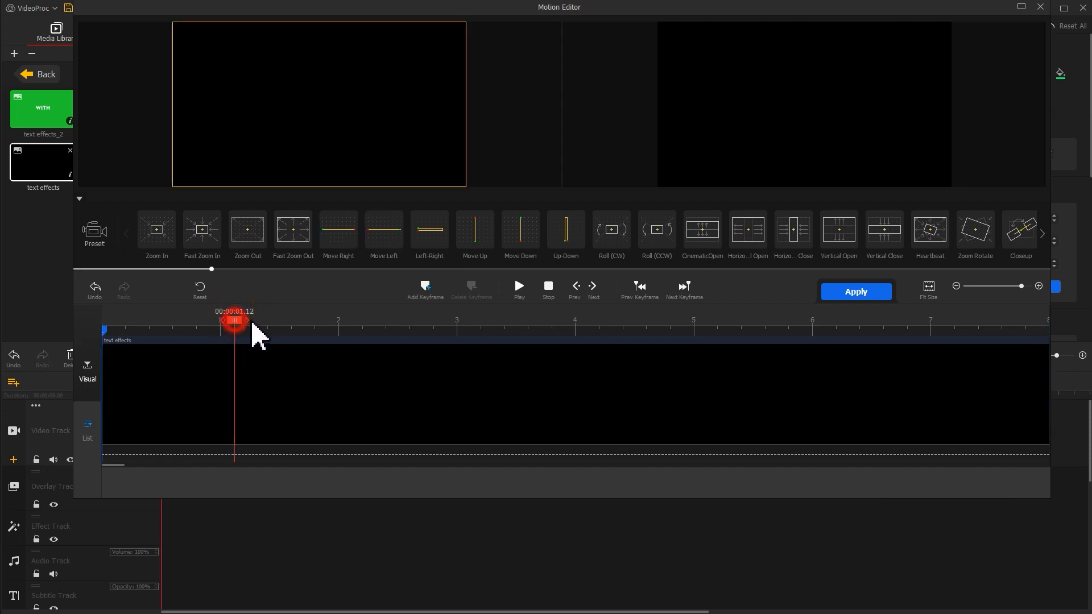
left_click(253, 322)
left_click(425, 286)
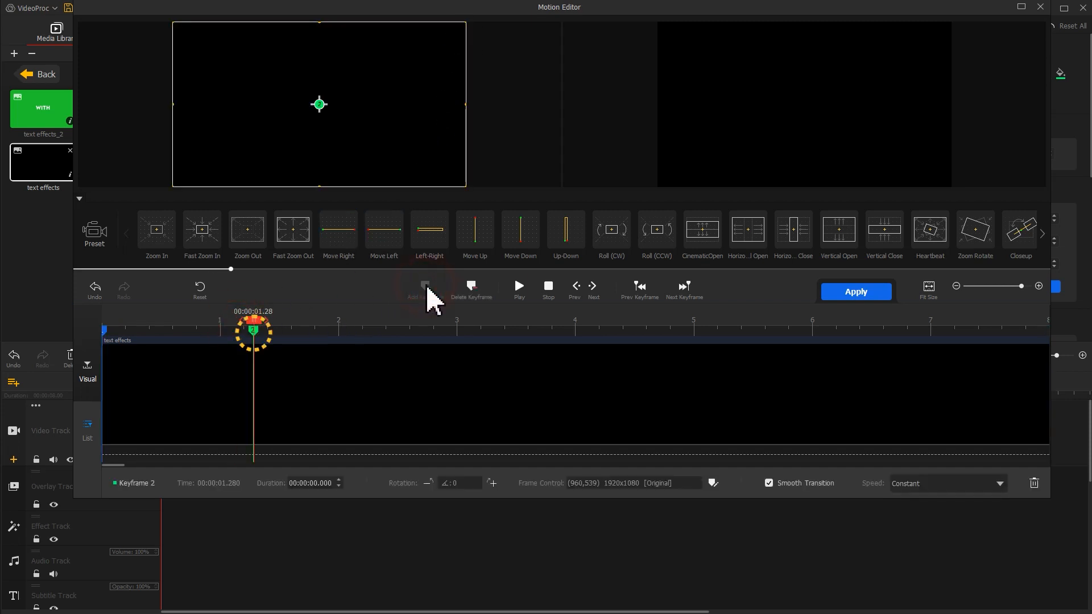
left_click_drag(271, 325, 528, 336)
left_click(425, 286)
left_click(434, 300)
left_click(435, 303)
left_click(426, 293)
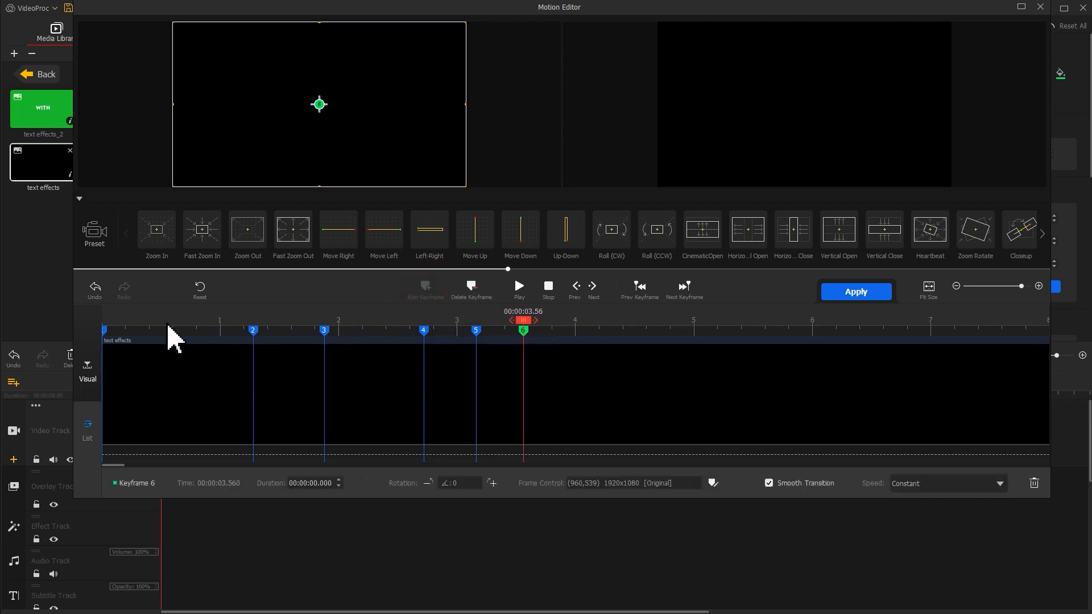
Move the frame of keyframe 1 straight down, completely below the picture, to about (959,-540)
left_click(105, 331)
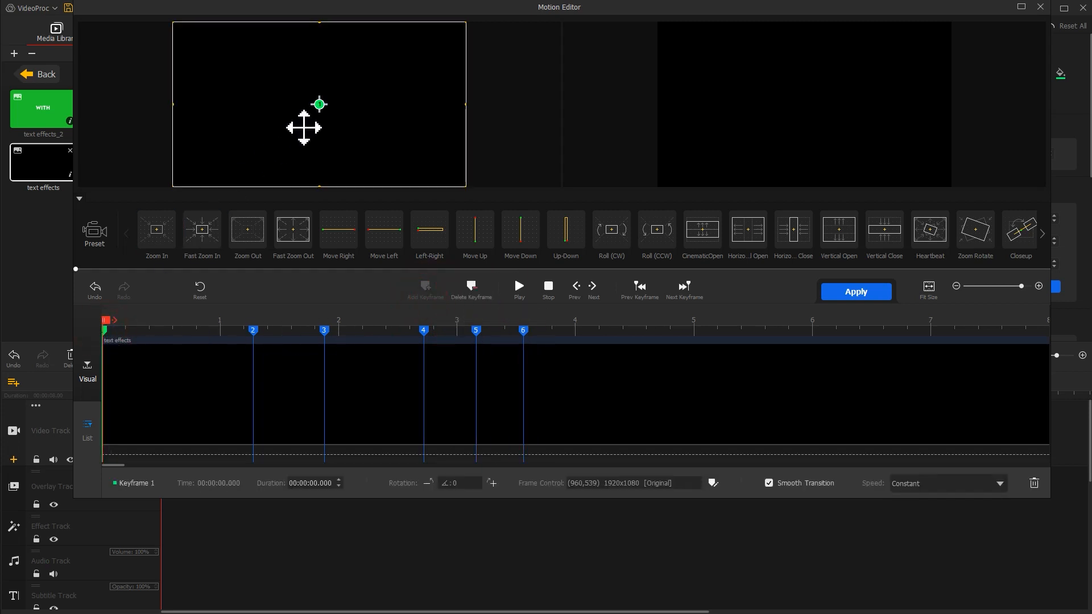
left_click_drag(317, 111, 313, 278)
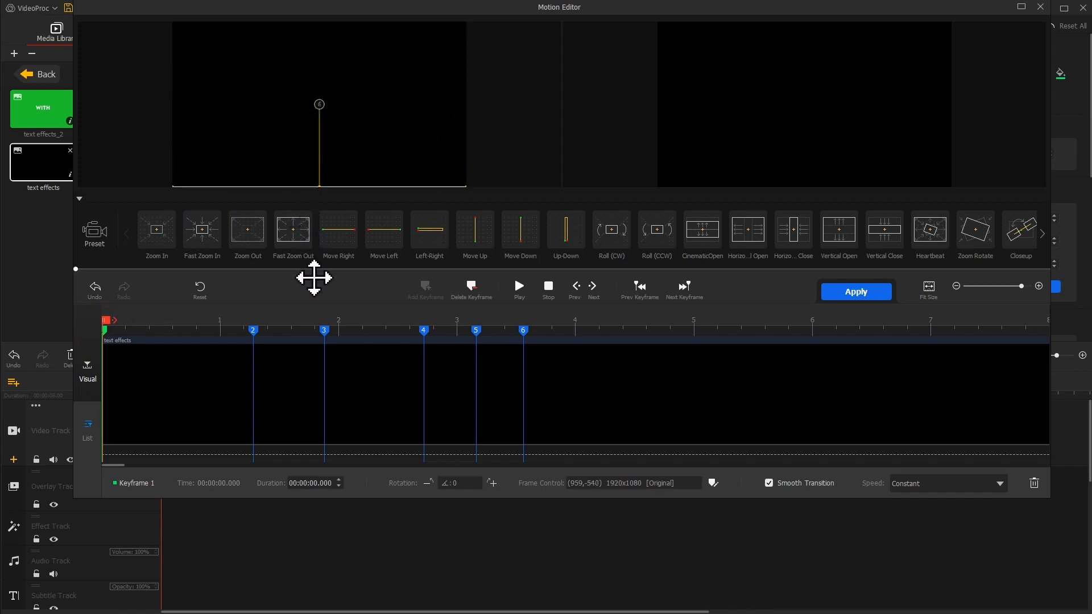
Move the frame of keyframe 2 completely above the picture to (960,1620) and set its speed to Smooth Speed Up 2
left_click(254, 331)
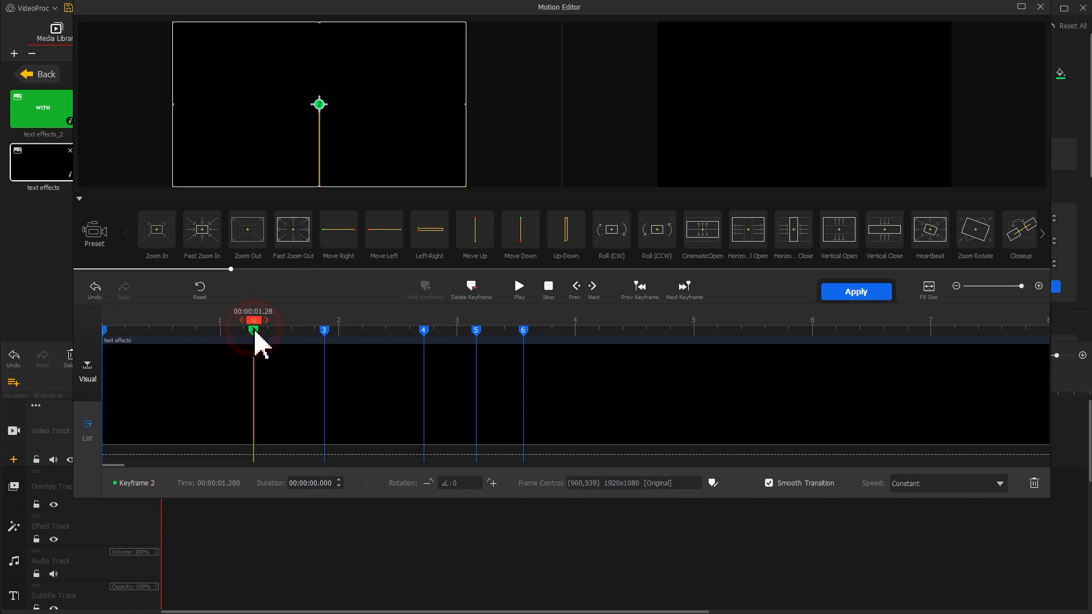
left_click_drag(339, 147, 342, 8)
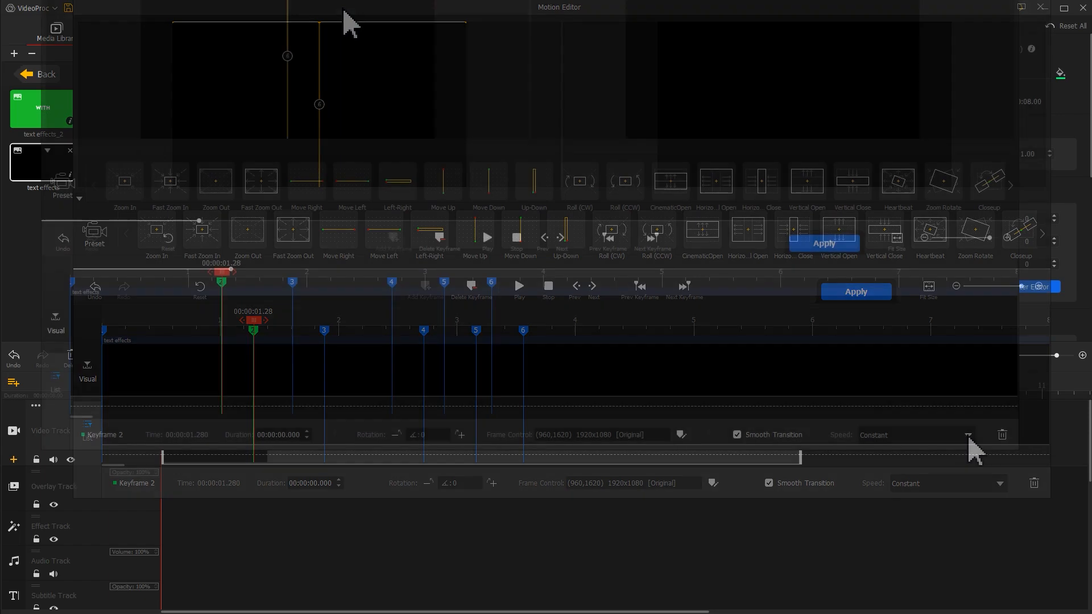
left_click(968, 436)
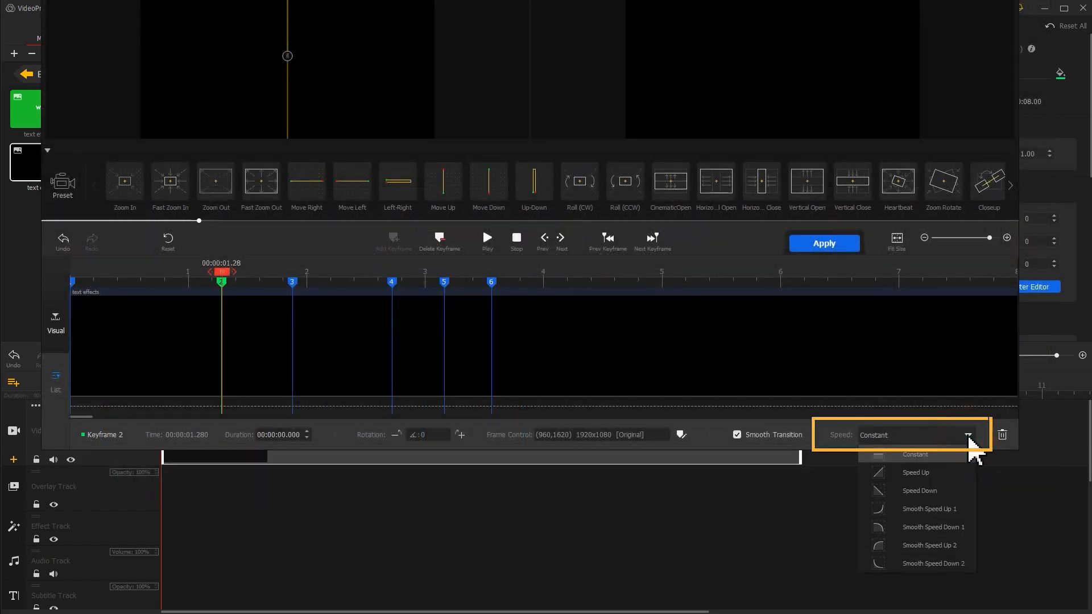
left_click(954, 546)
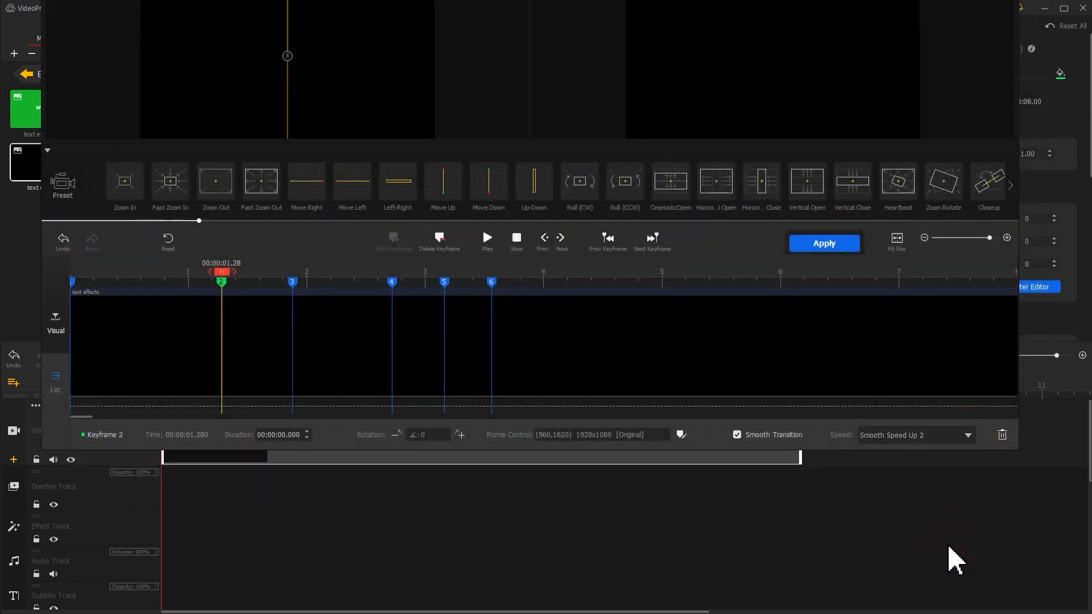
Raise the frame of keyframe 3 to about (959,892) and set its speed to Smooth Speed Down 1
left_click(292, 281)
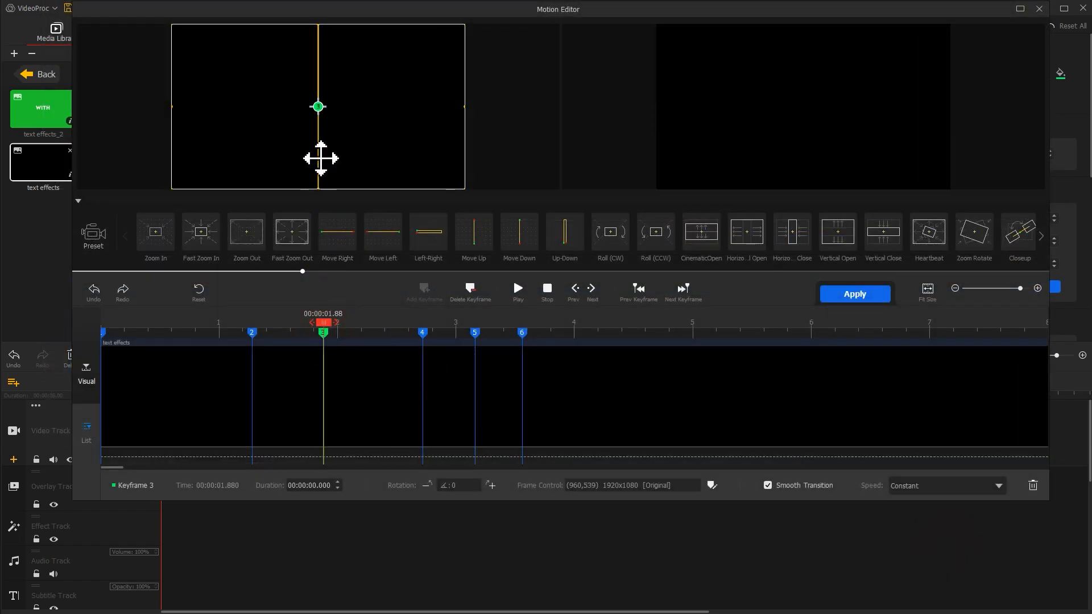
left_click_drag(320, 135, 318, 83)
left_click(937, 485)
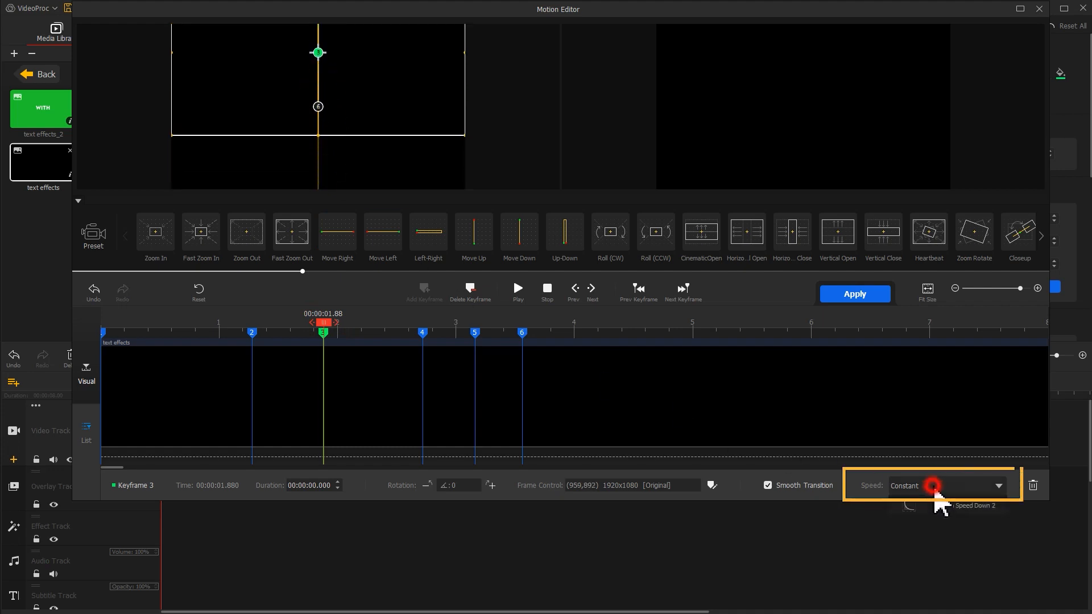
left_click(948, 576)
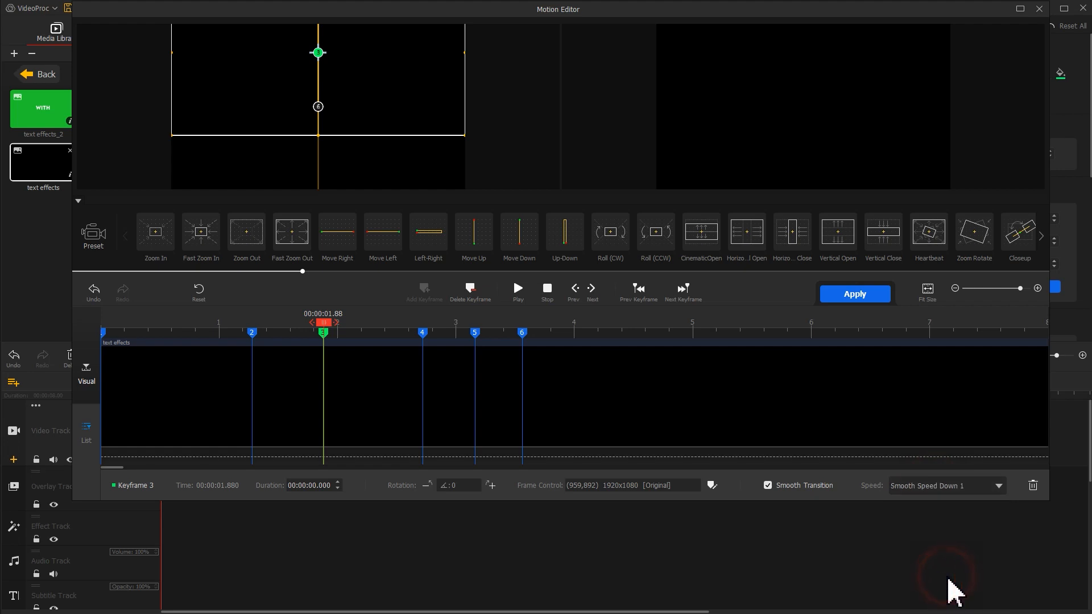
Move the frame of keyframe 4 completely above the picture to (960,1620) and set its speed to Smooth Speed Up 2
left_click(422, 332)
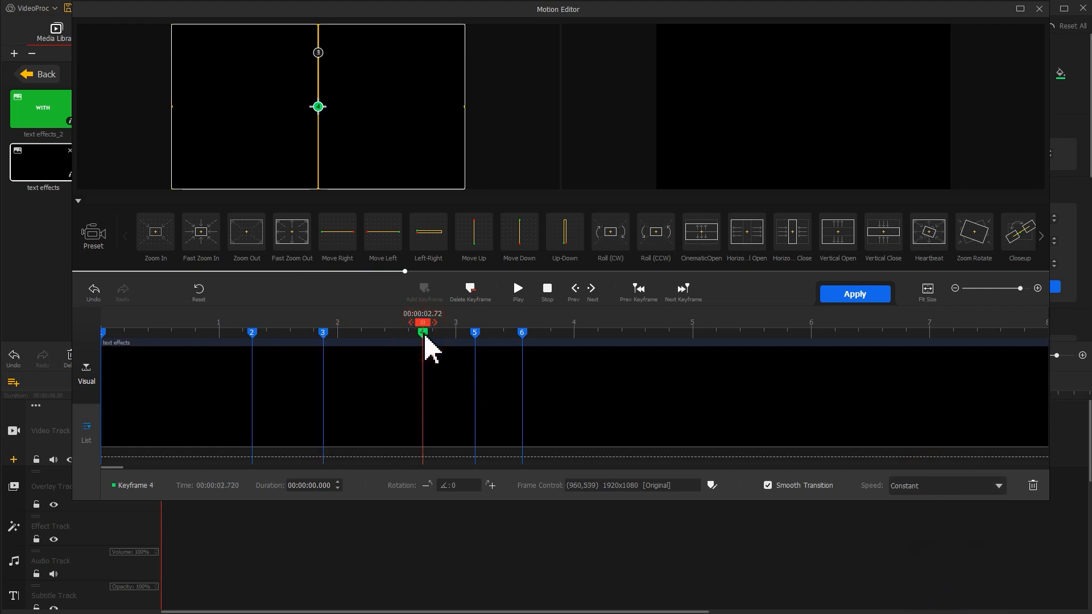
left_click(366, 149)
left_click_drag(367, 148, 361, 19)
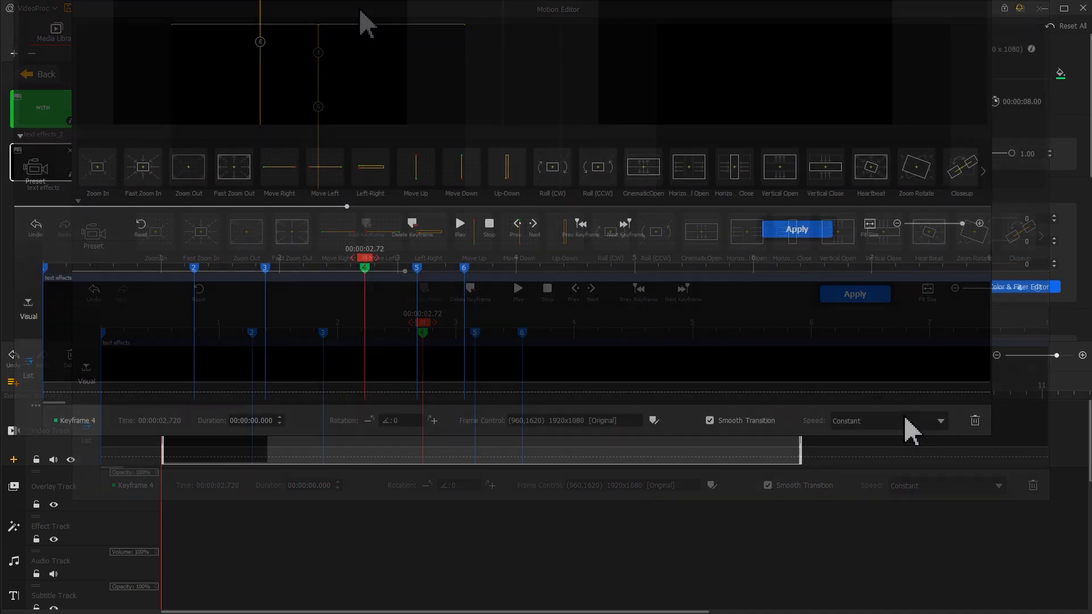
left_click(928, 425)
left_click(931, 533)
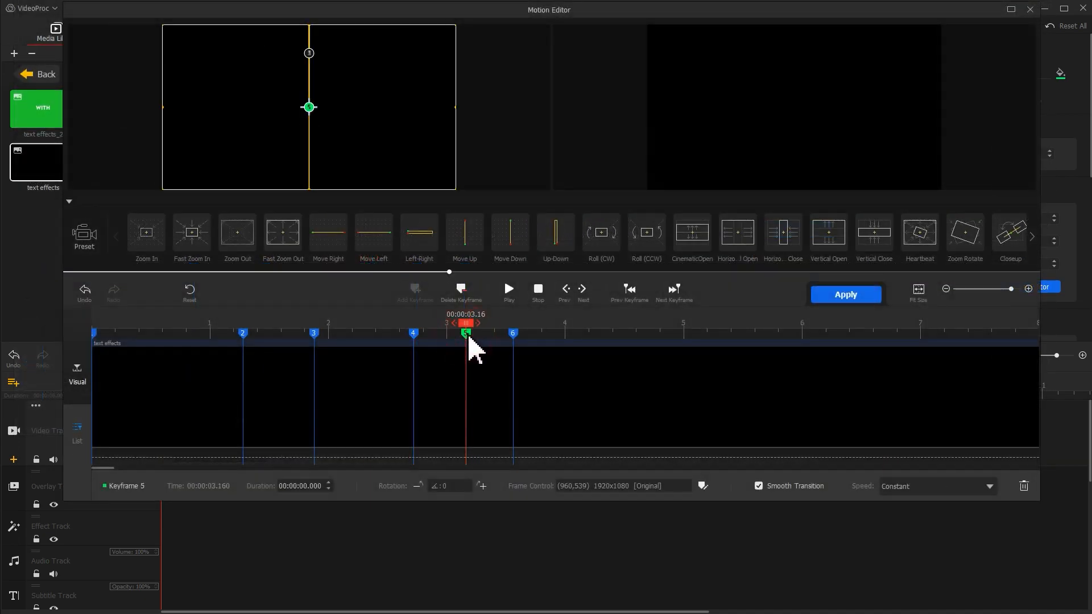
Raise the frame of keyframe 5 above that of keyframe 3, to about (959,1208), and set its speed to Smooth Speed Down 1
left_click_drag(363, 99, 363, 43)
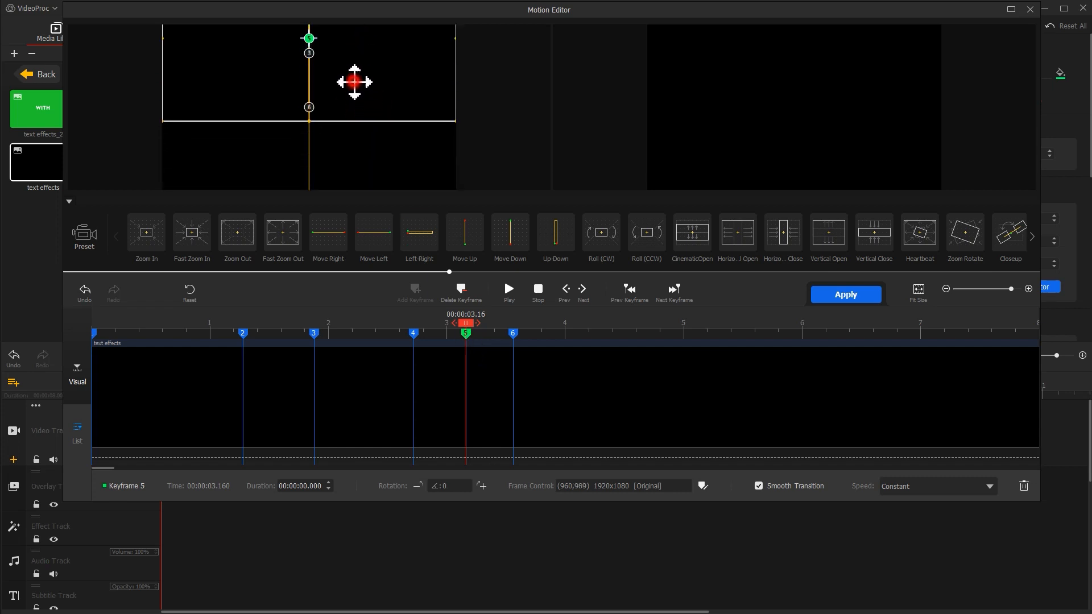
left_click_drag(354, 82, 353, 53)
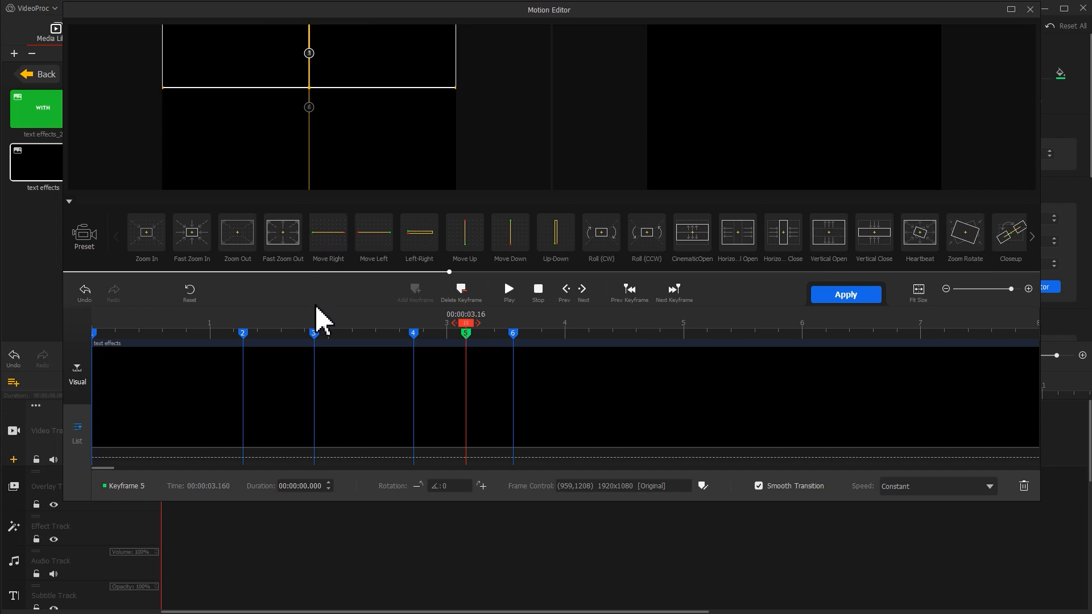
left_click(313, 333)
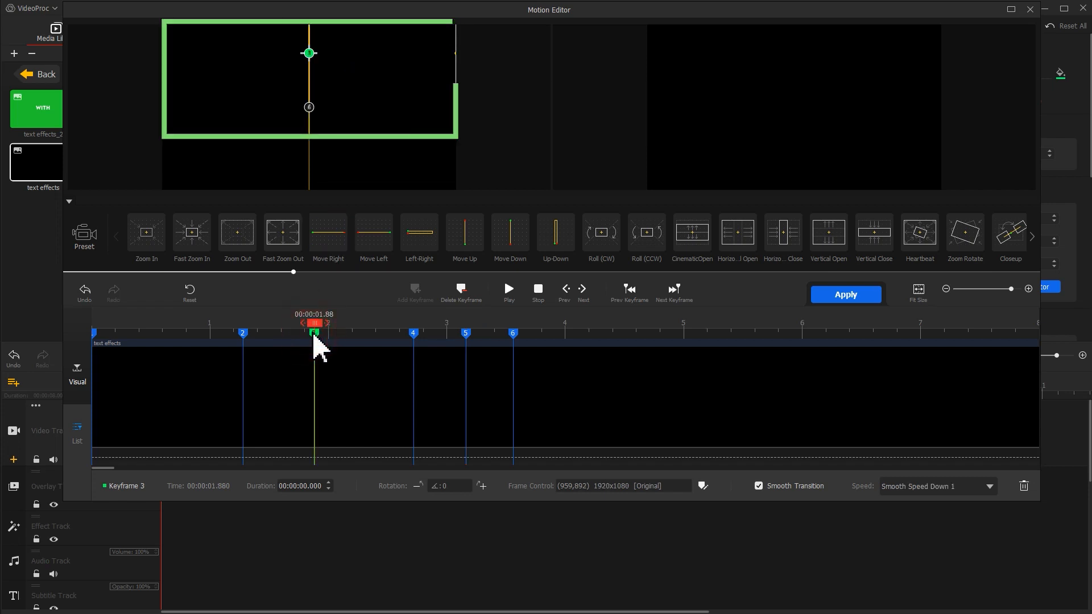
left_click(465, 333)
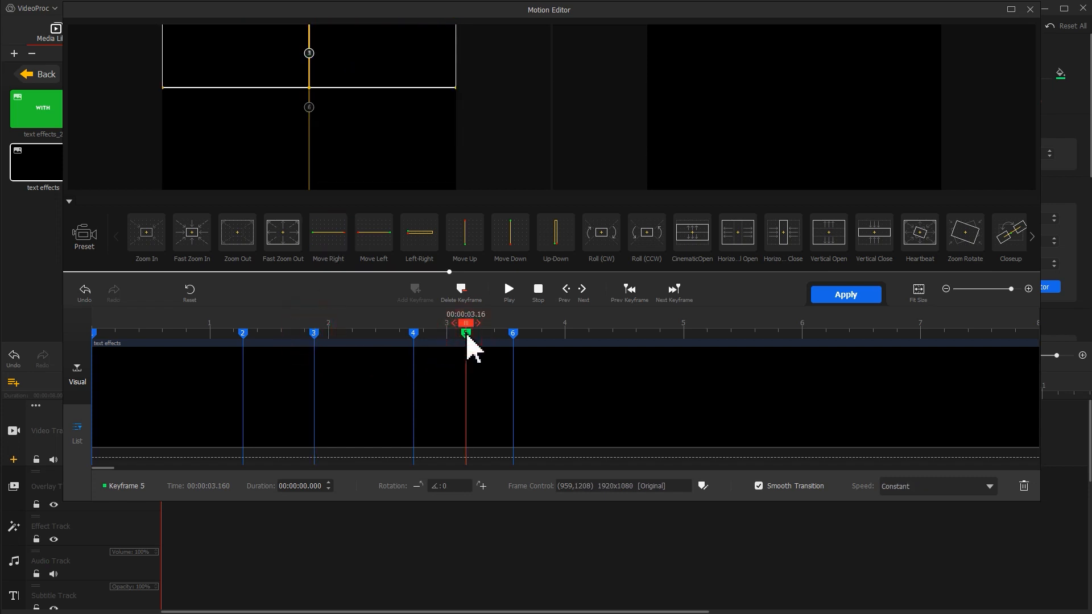
left_click(887, 489)
left_click(922, 579)
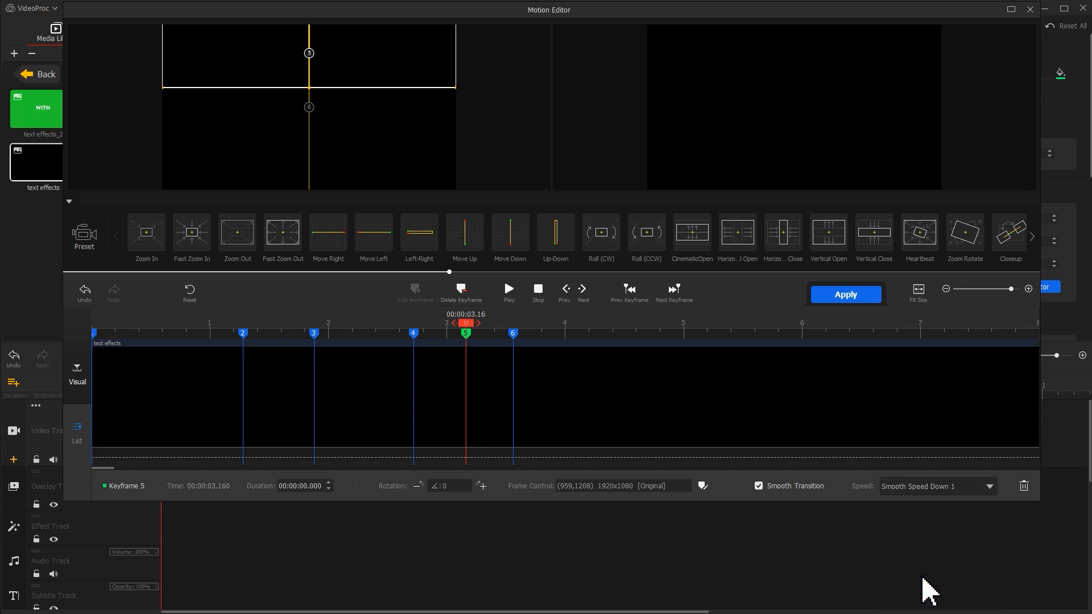
Move the frame of keyframe 6 above the picture to (960,1620), set its speed to Smooth Speed Up 2, and preview the animation
left_click(513, 334)
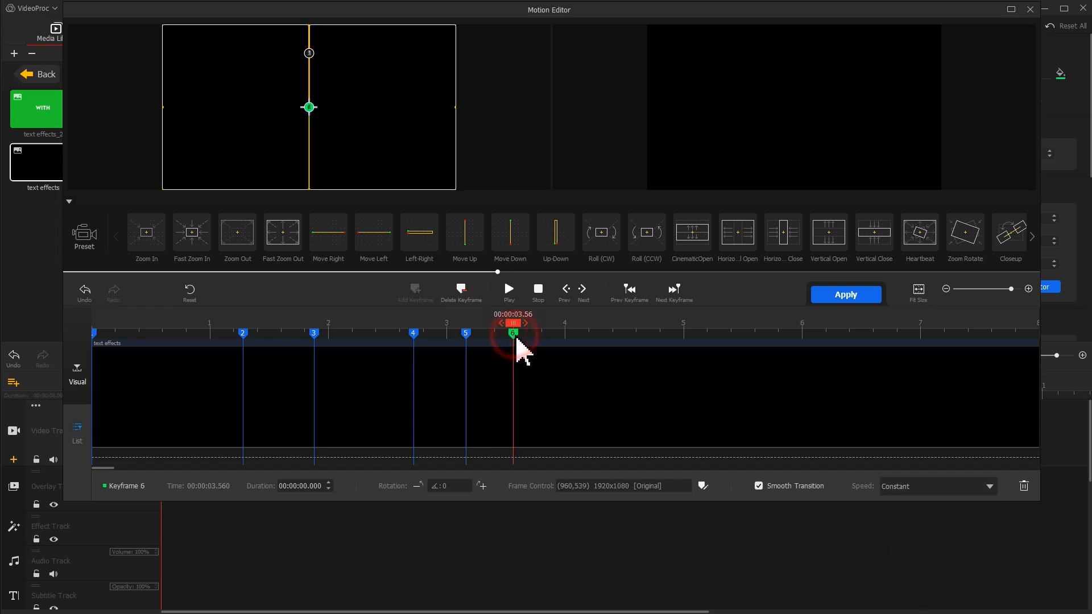
left_click_drag(350, 148, 353, 11)
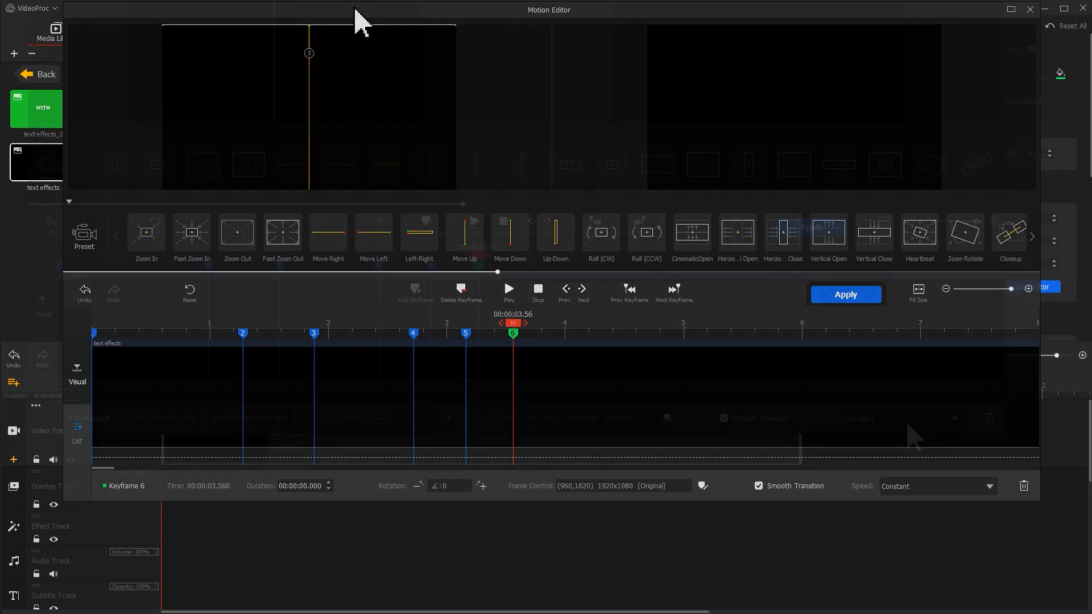
left_click(927, 419)
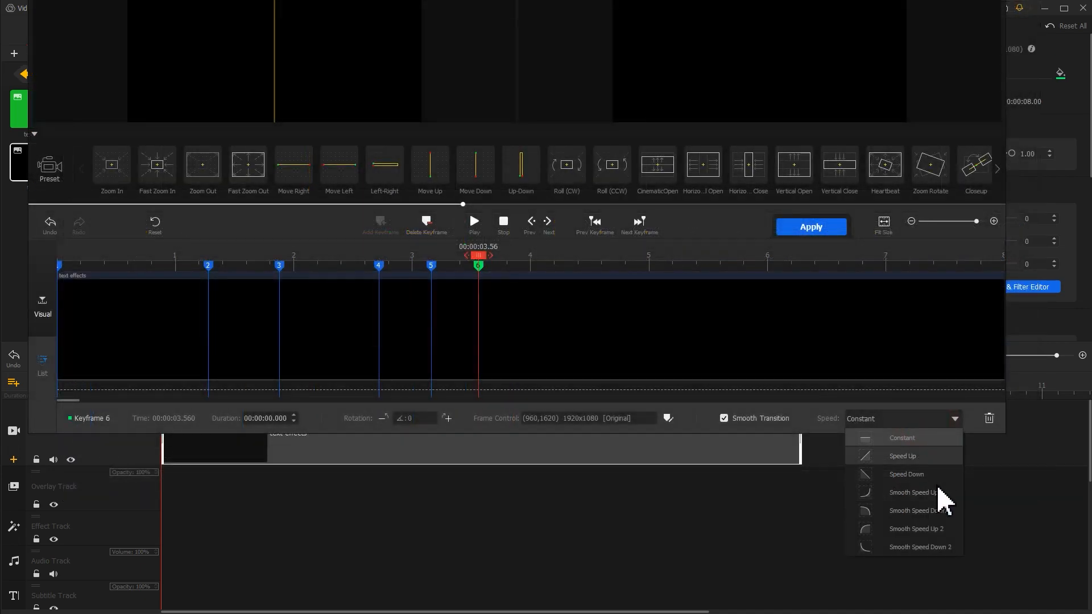
left_click(937, 528)
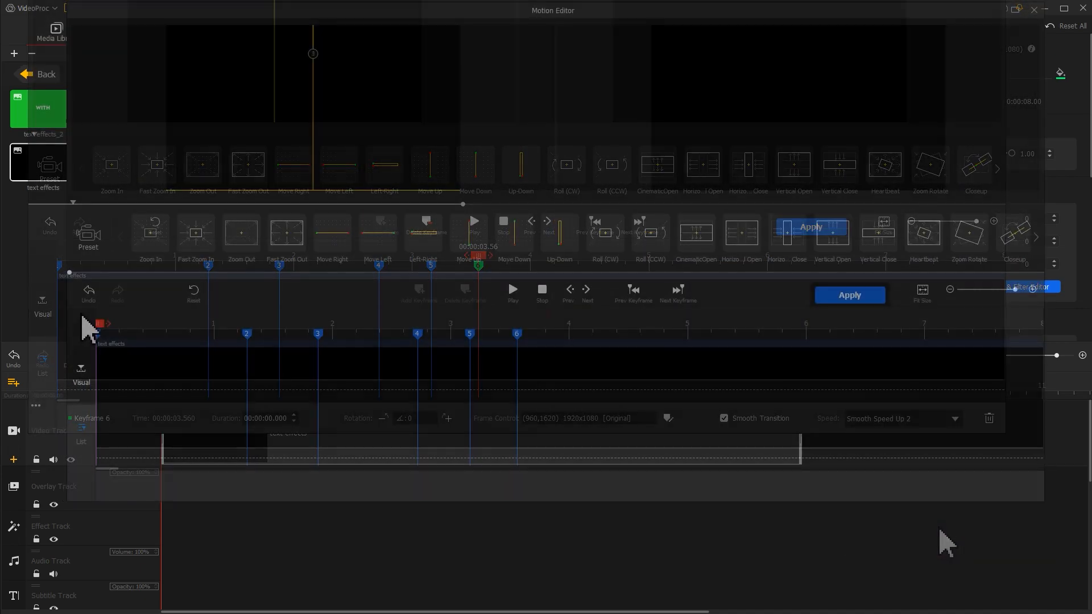
key("space")
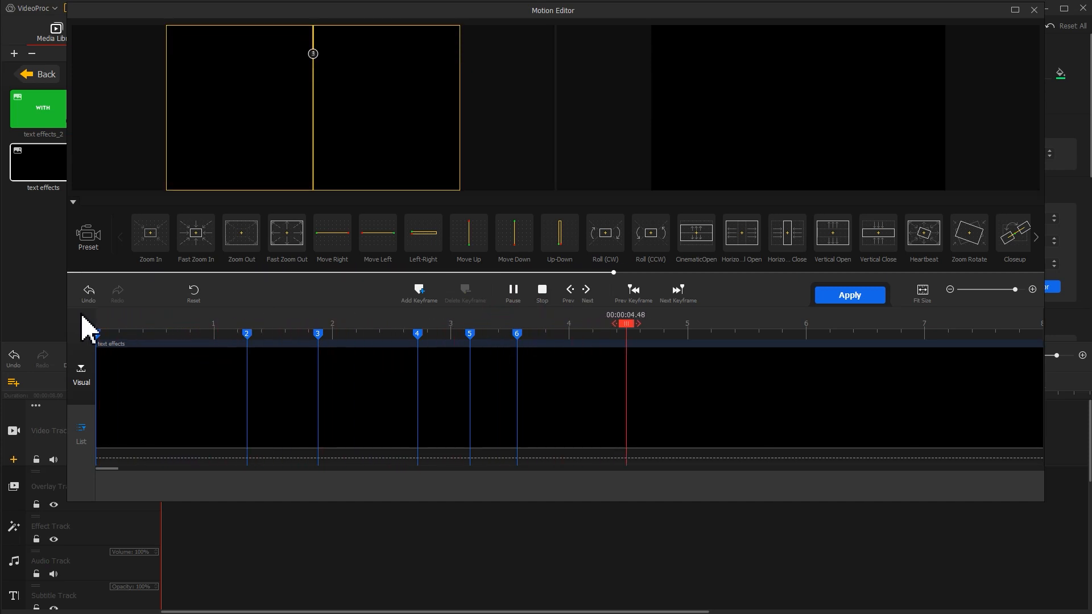
Apply the keyframed motion and place the LOWER THIRD, WITH and GRAVITY snapshots in that order on the overlay track
left_click(868, 298)
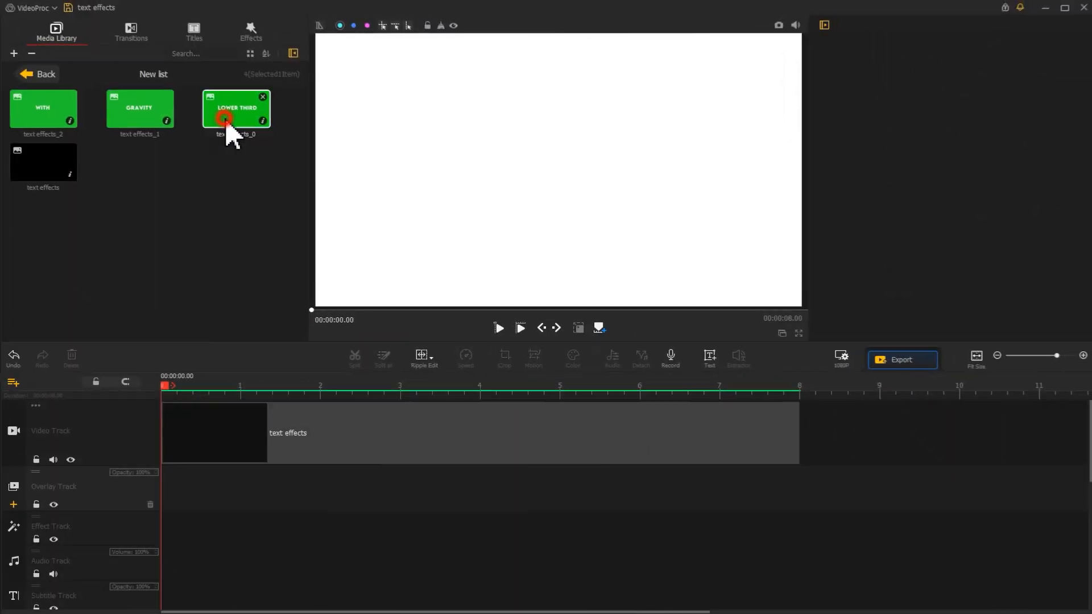
left_click_drag(226, 126, 166, 490)
left_click_drag(43, 109, 238, 500)
left_click_drag(118, 117, 721, 485)
Adjust the overlay clips so that WITH spans about 1.2 to 2.70 s and GRAVITY spans 2.70 to 7.03 s
left_click_drag(490, 491, 376, 496)
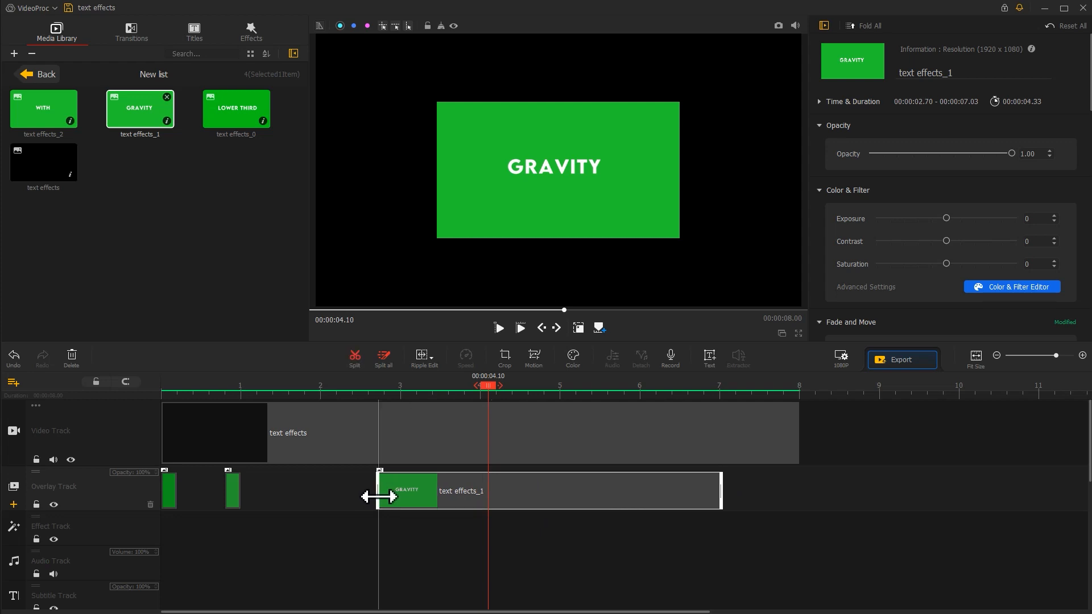
left_click_drag(238, 491, 375, 493)
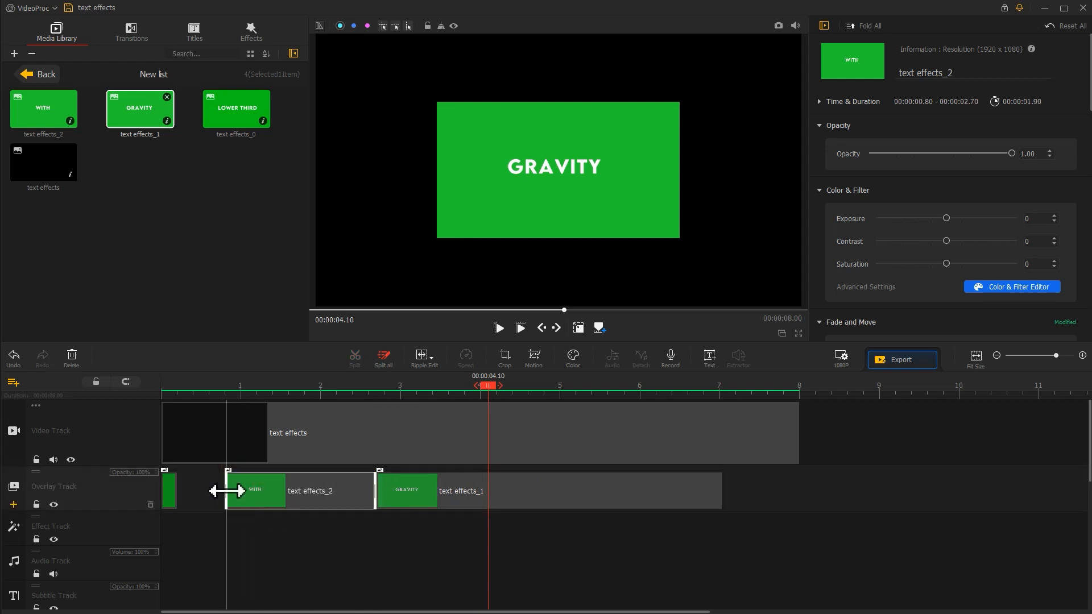
left_click_drag(227, 490, 257, 490)
Fit the GRAVITY, WITH and LOWER THIRD overlays to the screen height
left_click(473, 492)
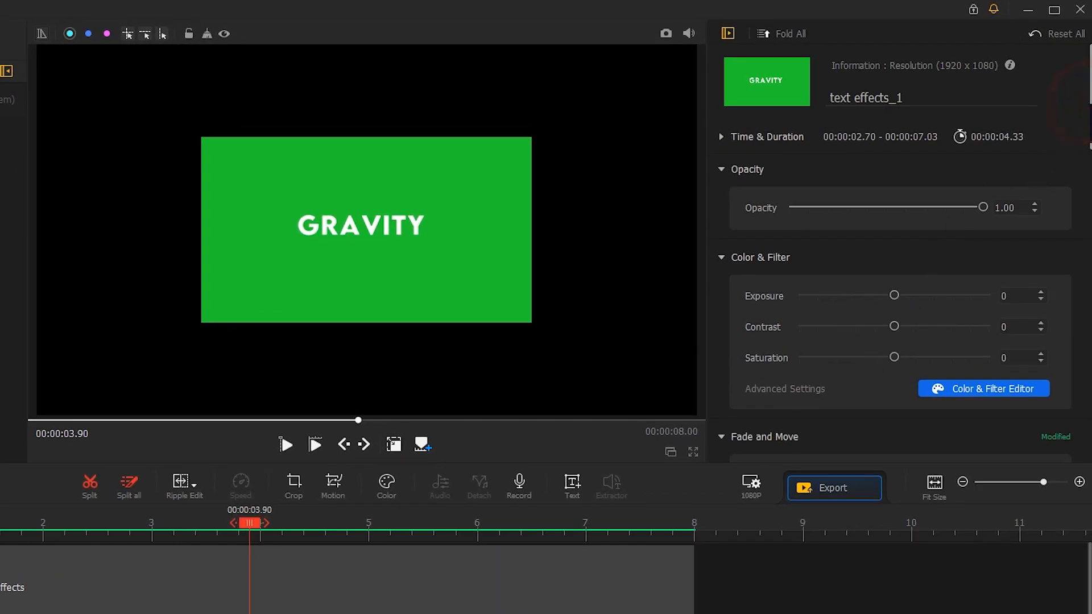
scroll(1073, 268, "down", 10)
left_click(953, 328)
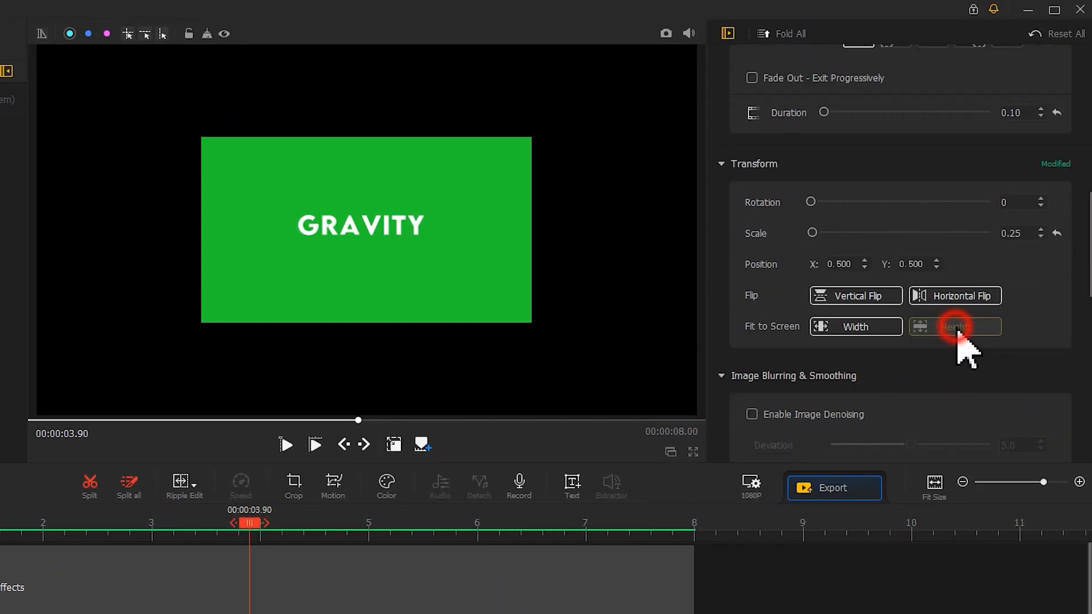
left_click(86, 612)
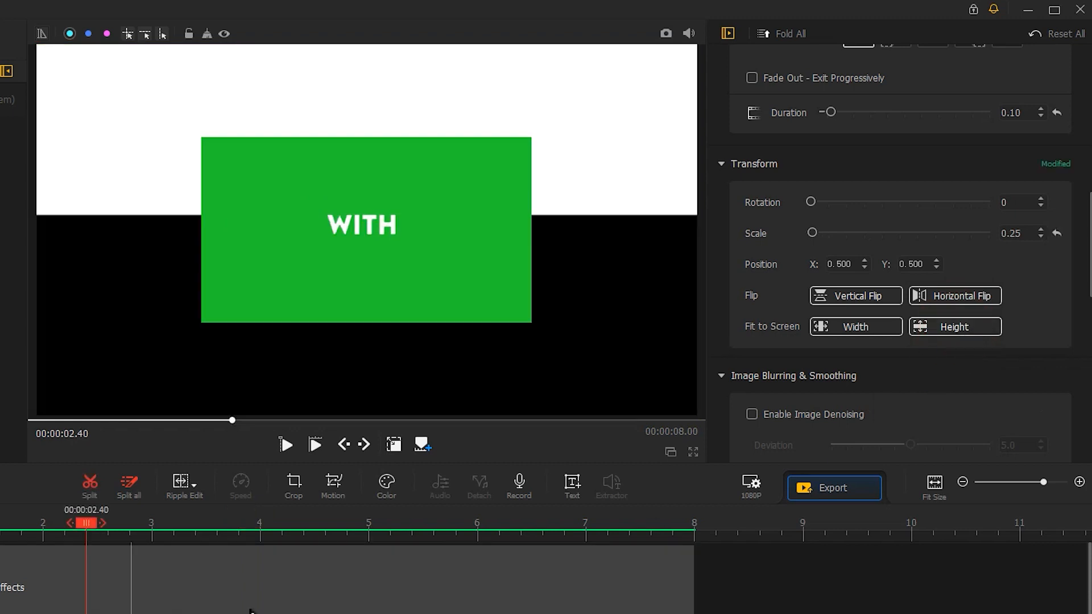
left_click(933, 329)
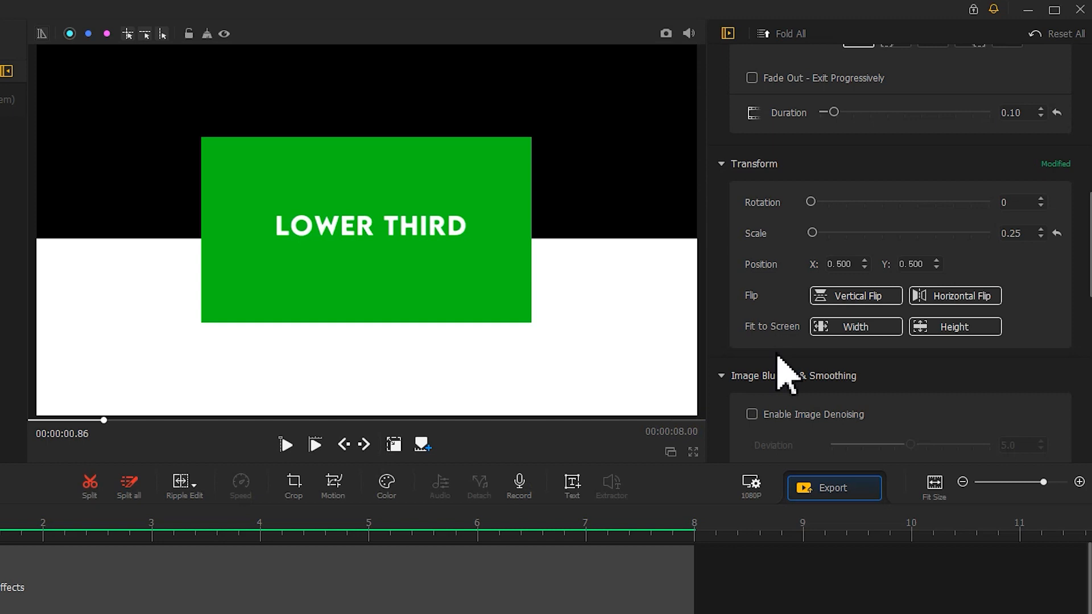
left_click(950, 327)
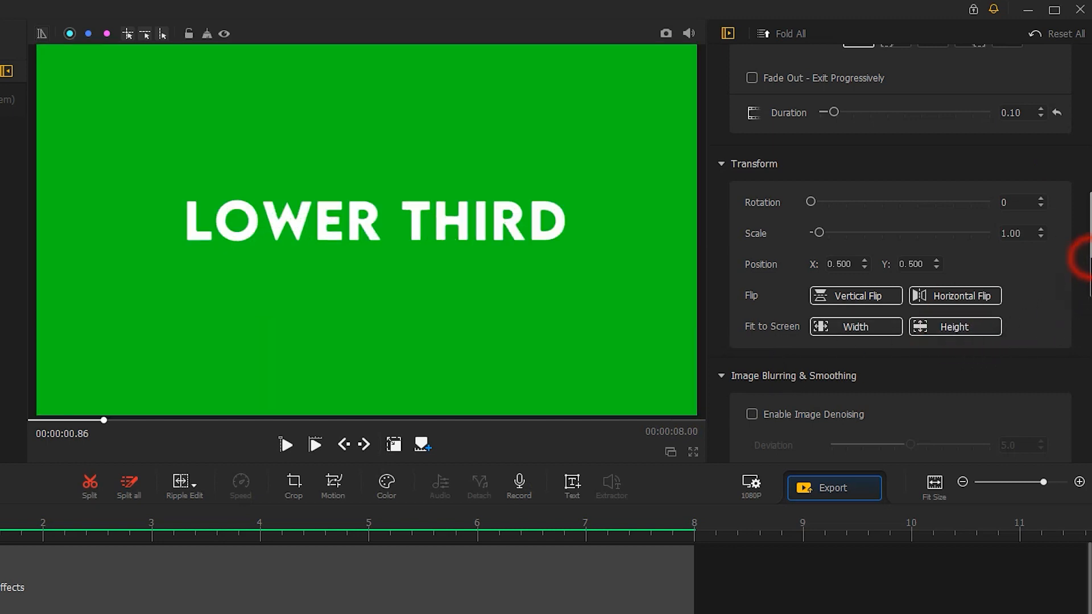
Enable the green Chroma Key on the LOWER THIRD, WITH and GRAVITY overlays
left_click_drag(1089, 259, 1087, 329)
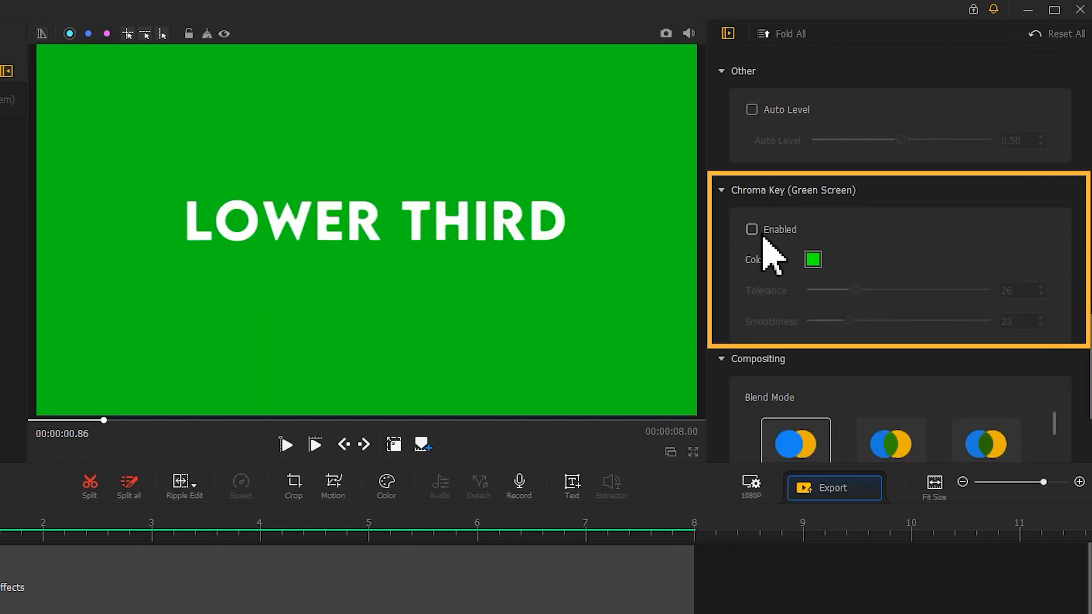
left_click(751, 230)
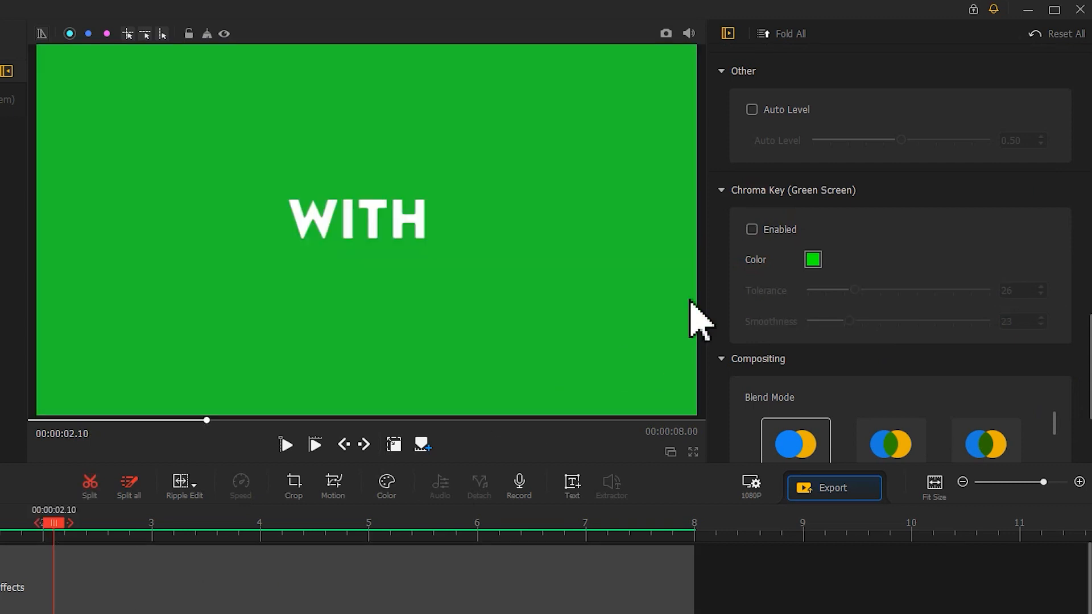
left_click(751, 230)
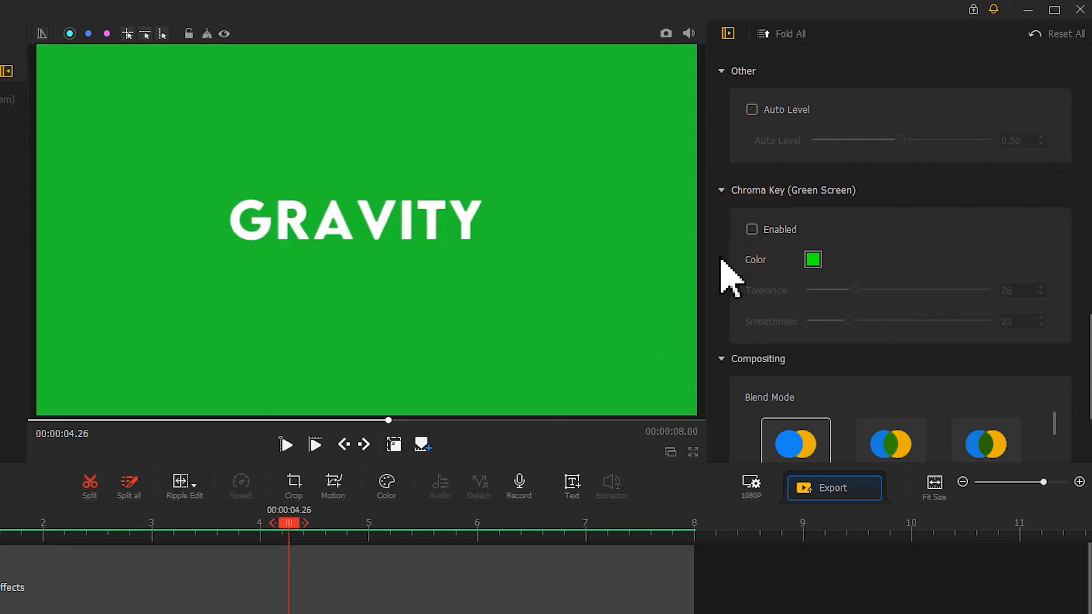
left_click(751, 230)
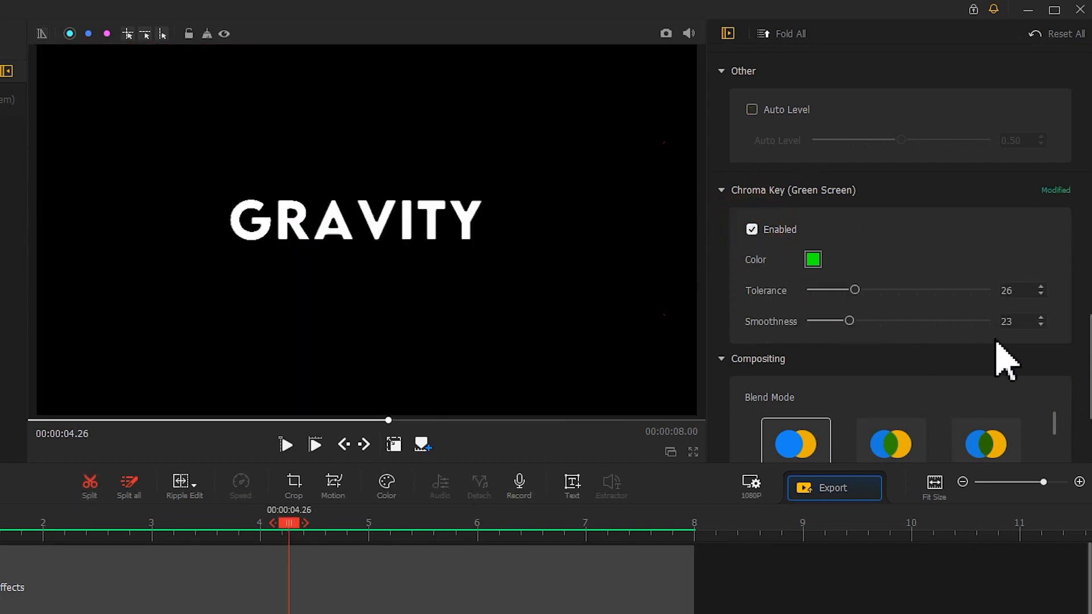
Set the blend mode of all three text overlays to Exclusion and play the sequence from the start
scroll(1086, 331, "down", 3)
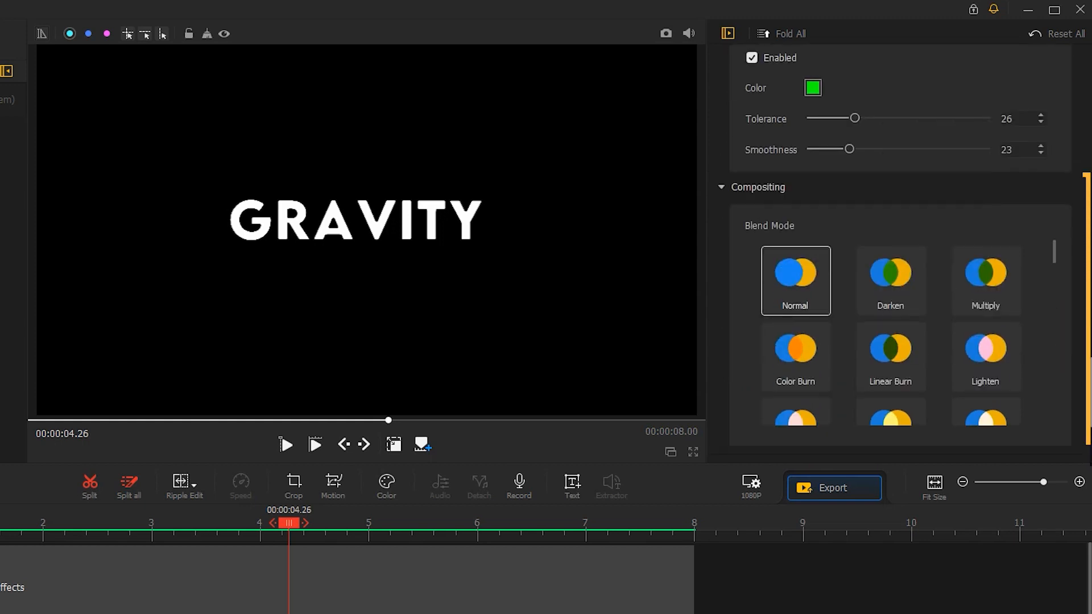
left_click_drag(1055, 253, 1047, 367)
left_click(996, 386)
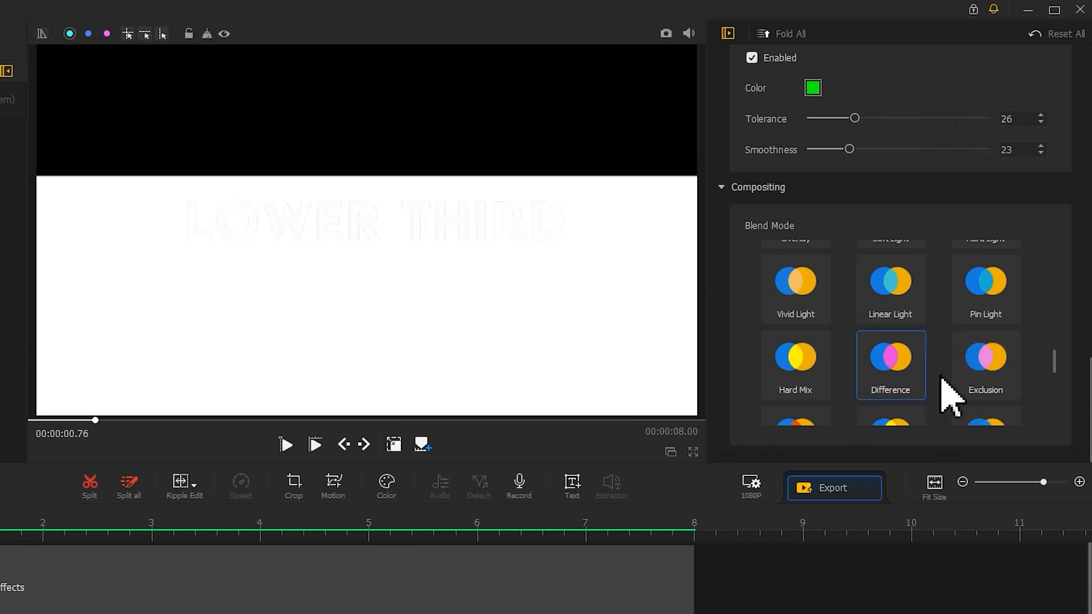
left_click(978, 369)
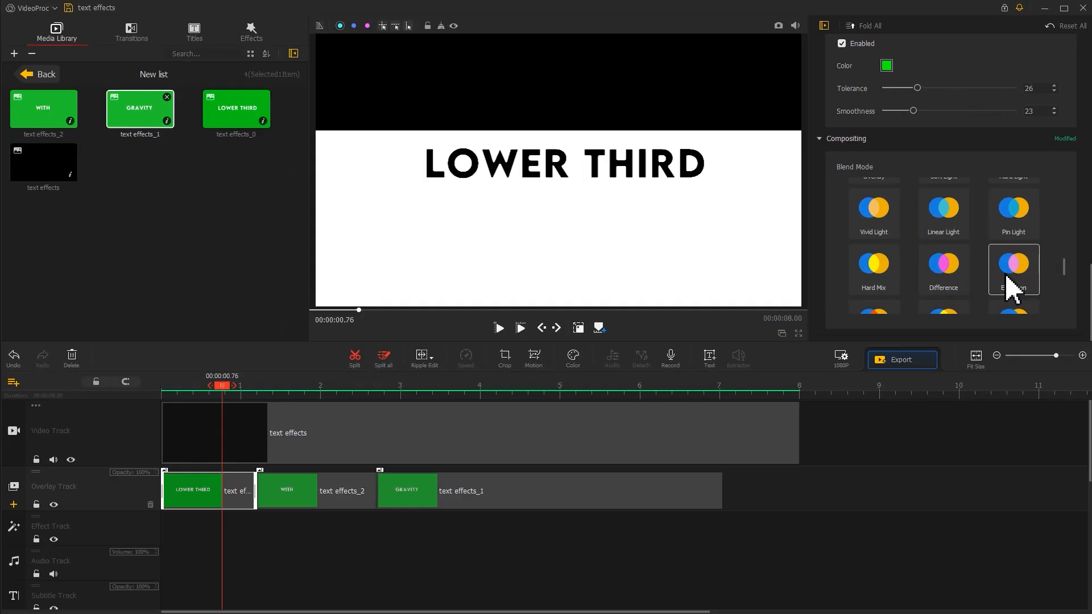
left_click_drag(222, 385, 166, 413)
key("space")
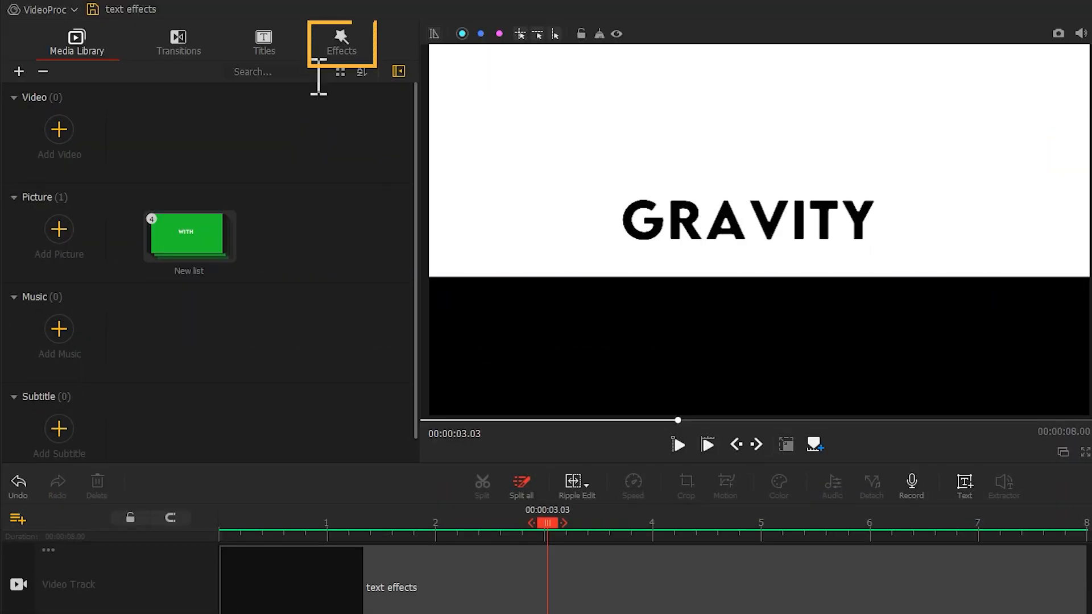
Add the Disturb effect to the effect track and trim it to span 3.70 to 7.03 s
left_click(340, 37)
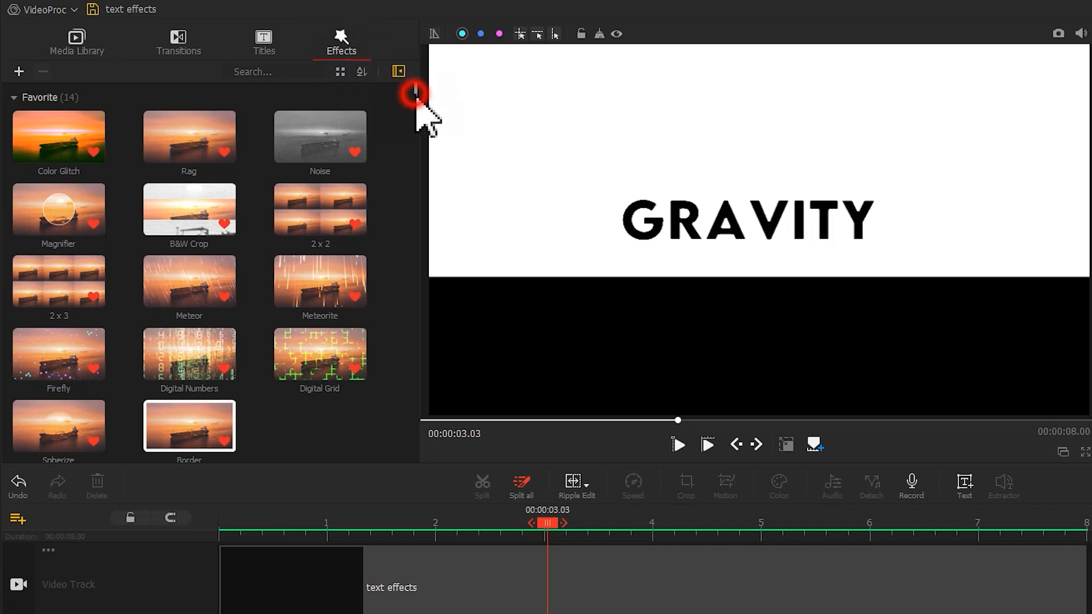
left_click_drag(416, 94, 397, 234)
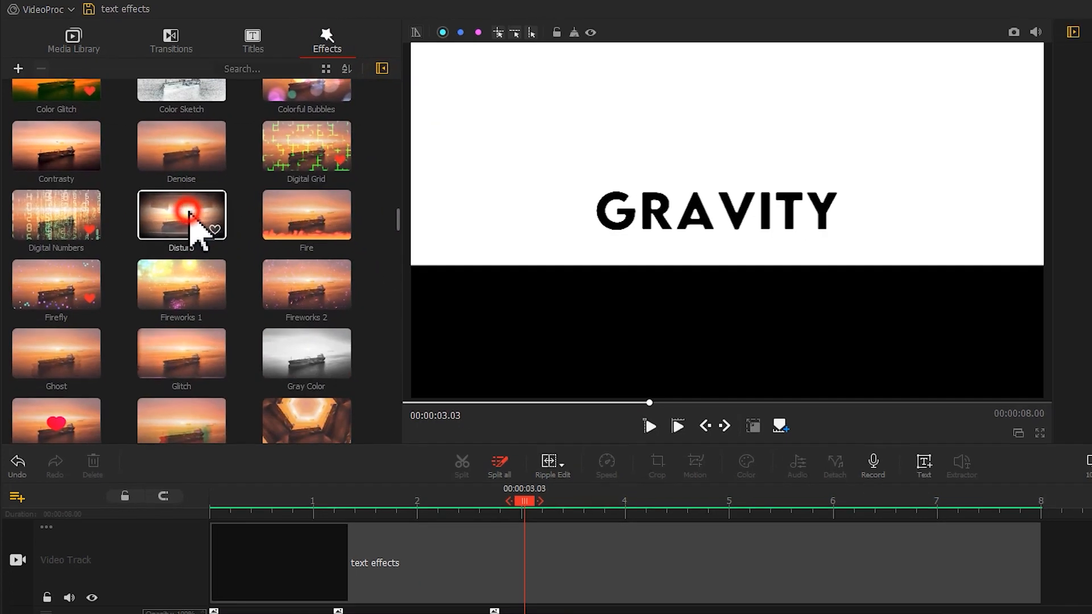
left_click_drag(189, 225, 438, 541)
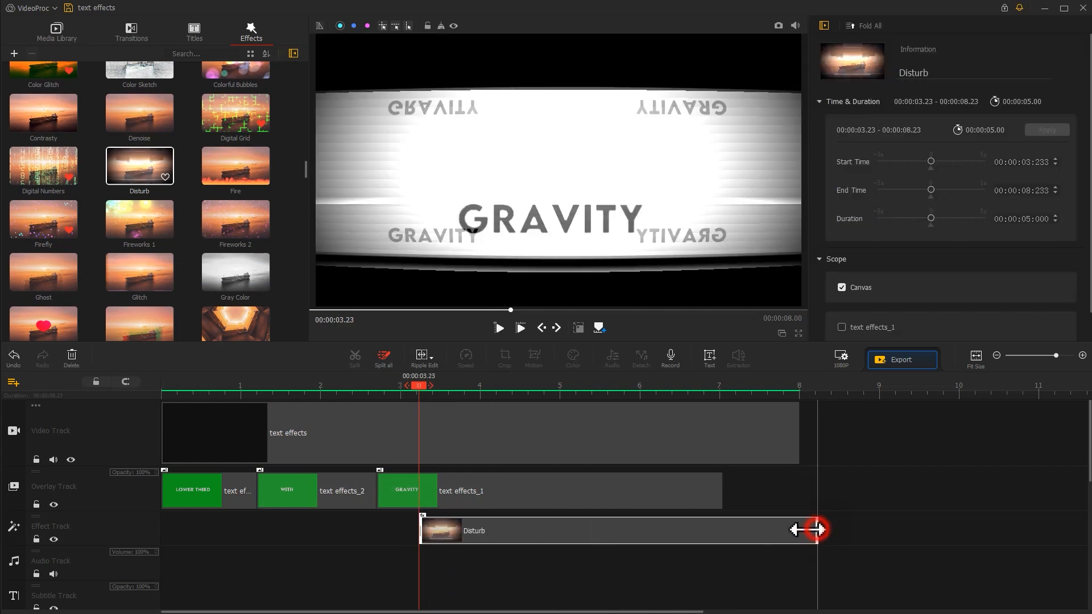
left_click_drag(722, 535, 722, 536)
left_click_drag(420, 530, 458, 536)
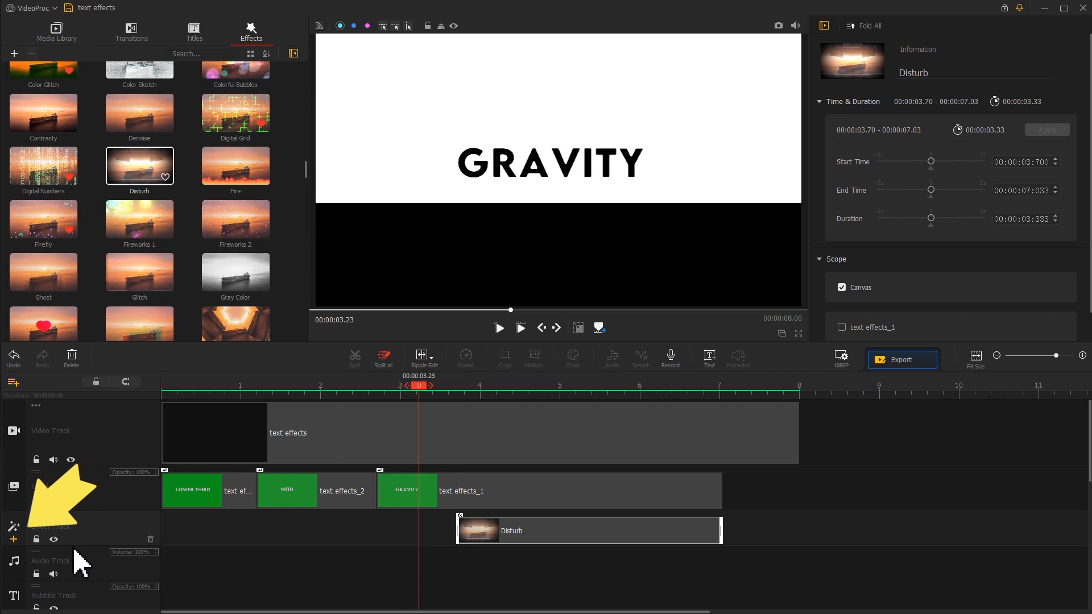
Add a second effect track and place the Power Off effect on it, trimmed to span 6.26 to 7.03 s
left_click(14, 539)
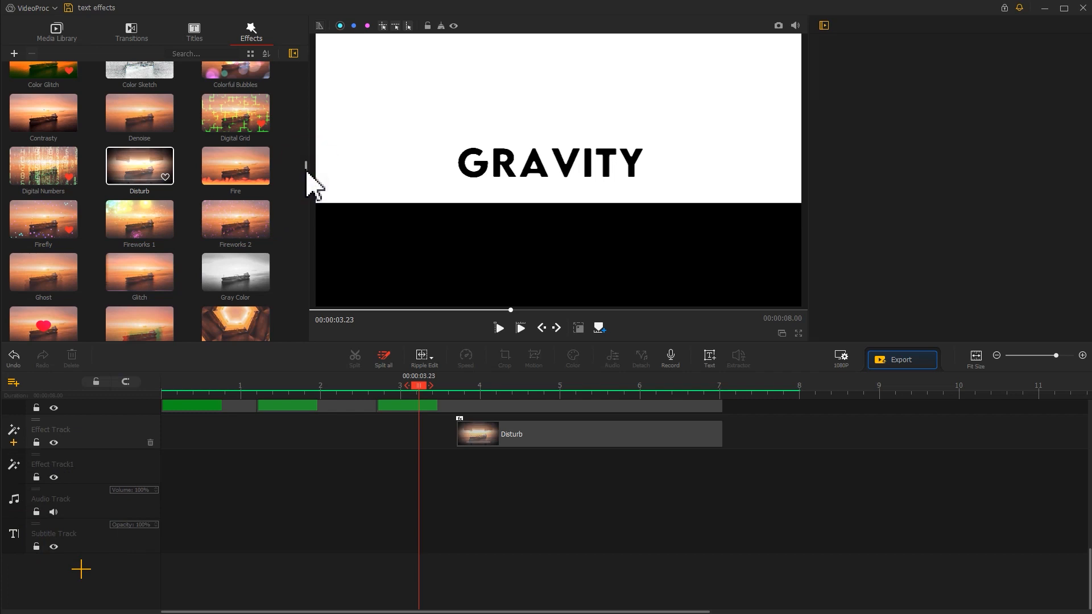
left_click_drag(307, 170, 309, 261)
left_click(162, 273)
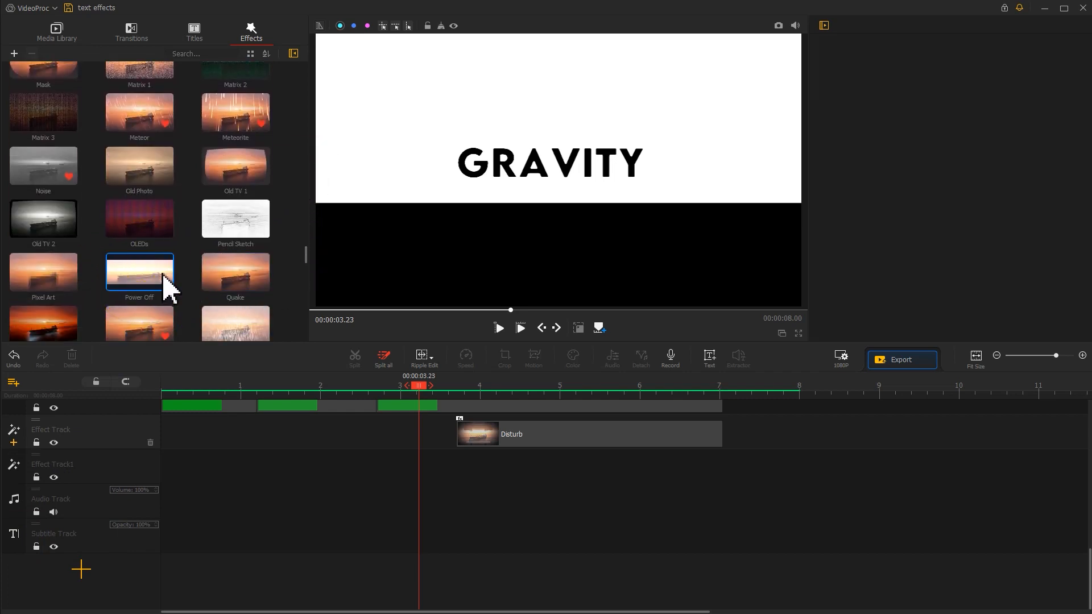
left_click_drag(163, 275, 509, 496)
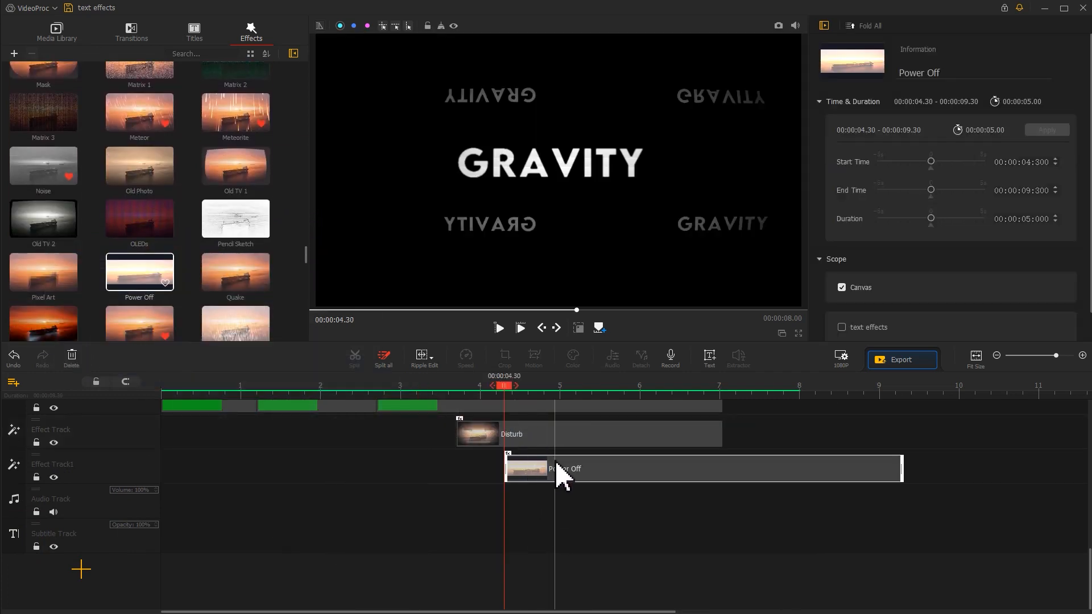
left_click_drag(557, 470, 716, 472)
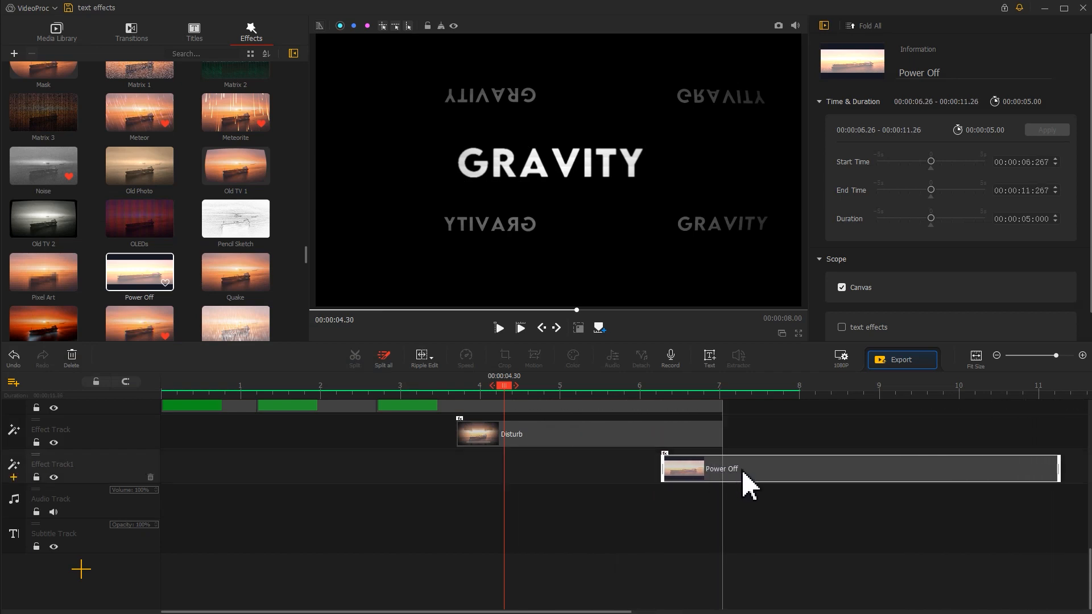
left_click_drag(835, 476, 722, 472)
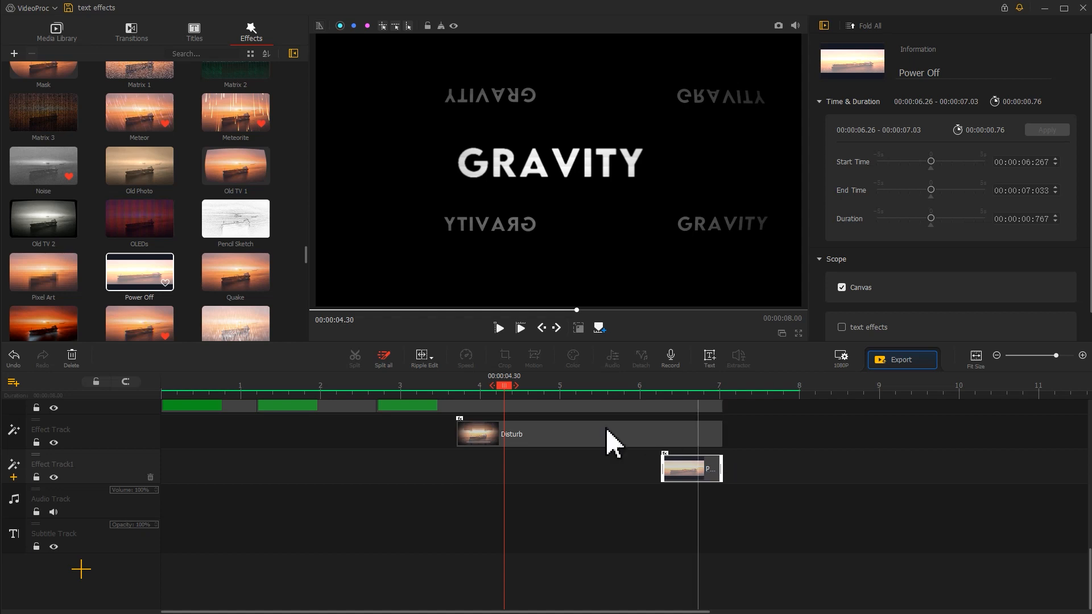
Import the audio files drop, hits, noise and tv off into the media library
left_click(67, 40)
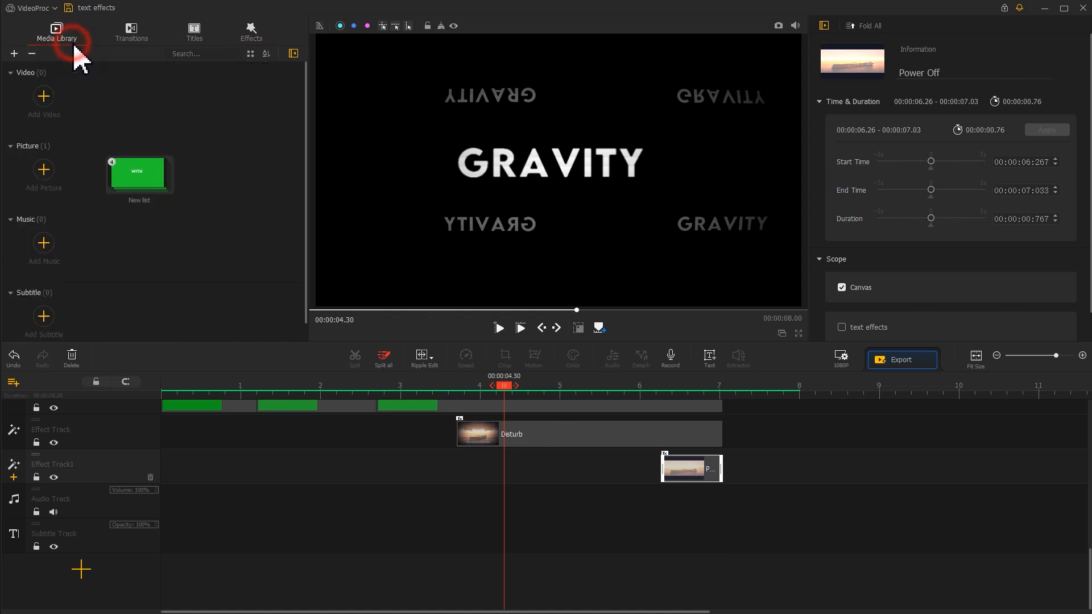
left_click(49, 238)
left_click_drag(163, 136, 117, 71)
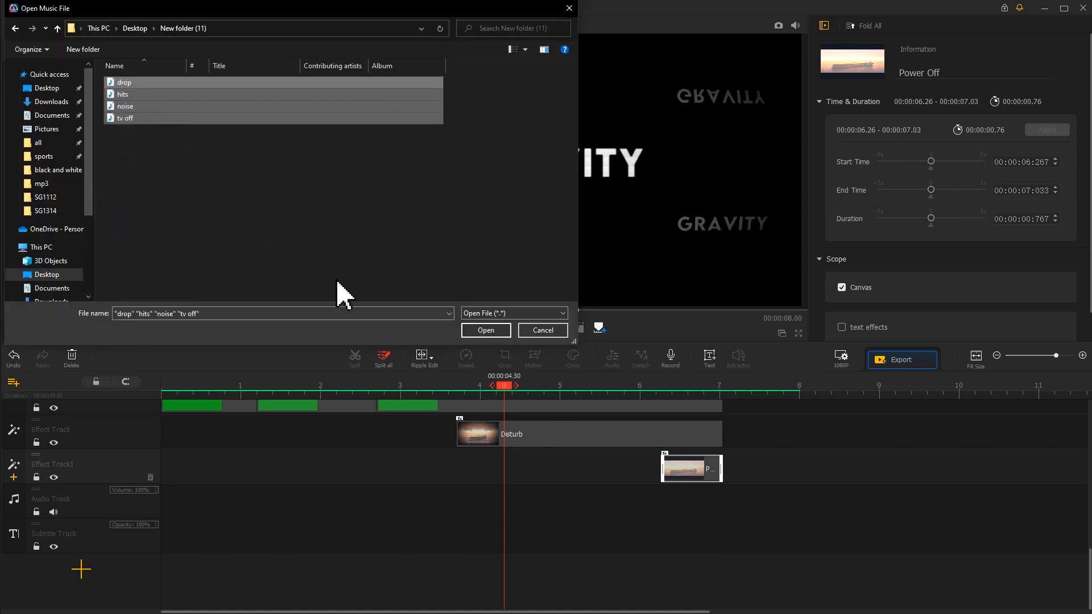
left_click(481, 330)
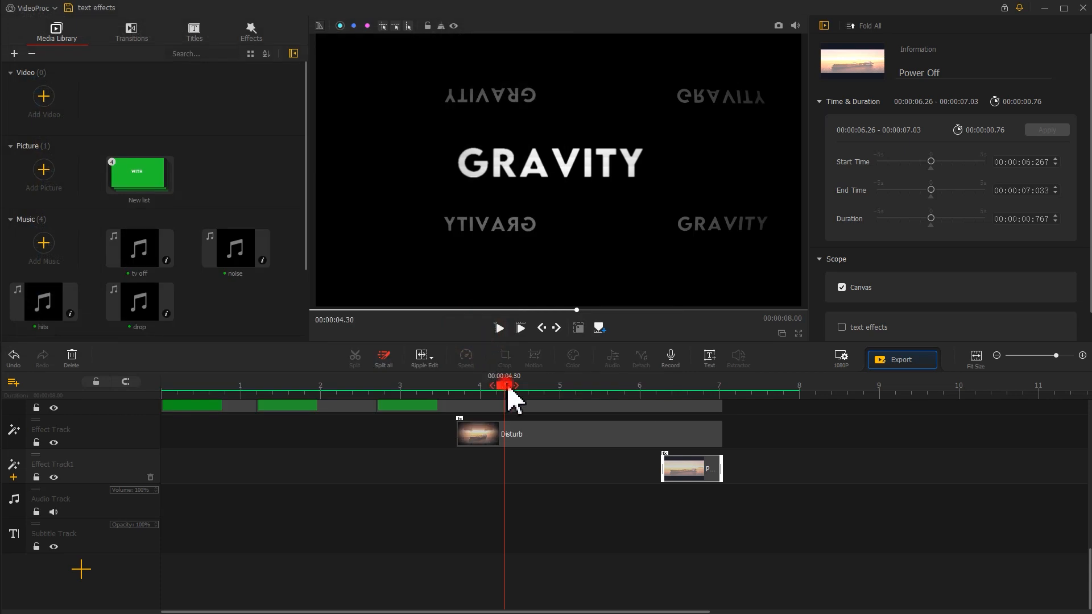
Place the hits sound on the audio track at 1.03 s, split it at 2.70 s and delete the remainder
left_click_drag(508, 389, 267, 397)
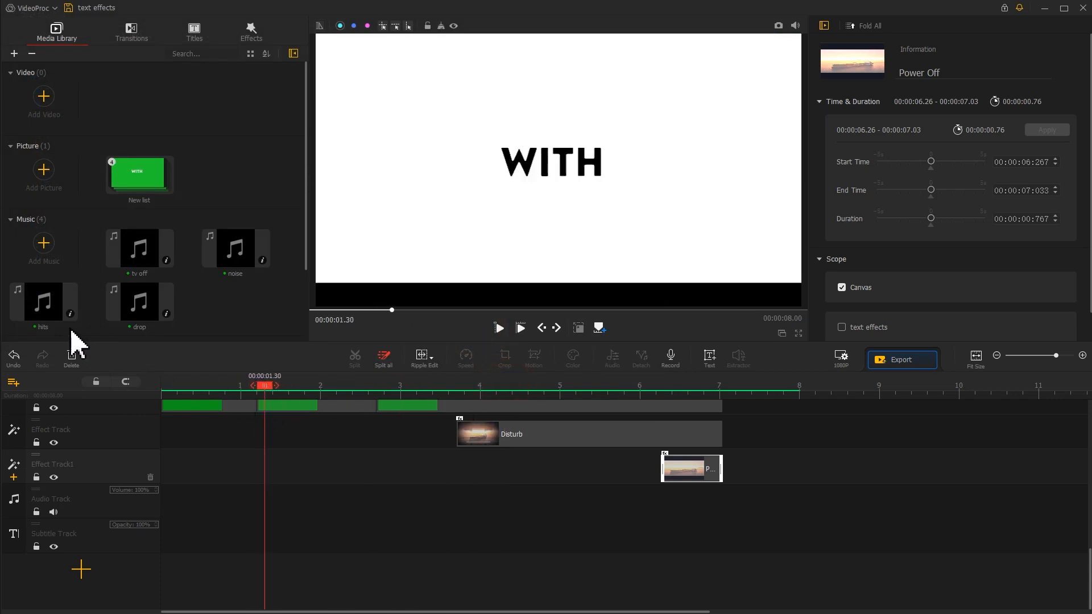
left_click_drag(50, 321, 233, 510)
left_click_drag(236, 388, 266, 386)
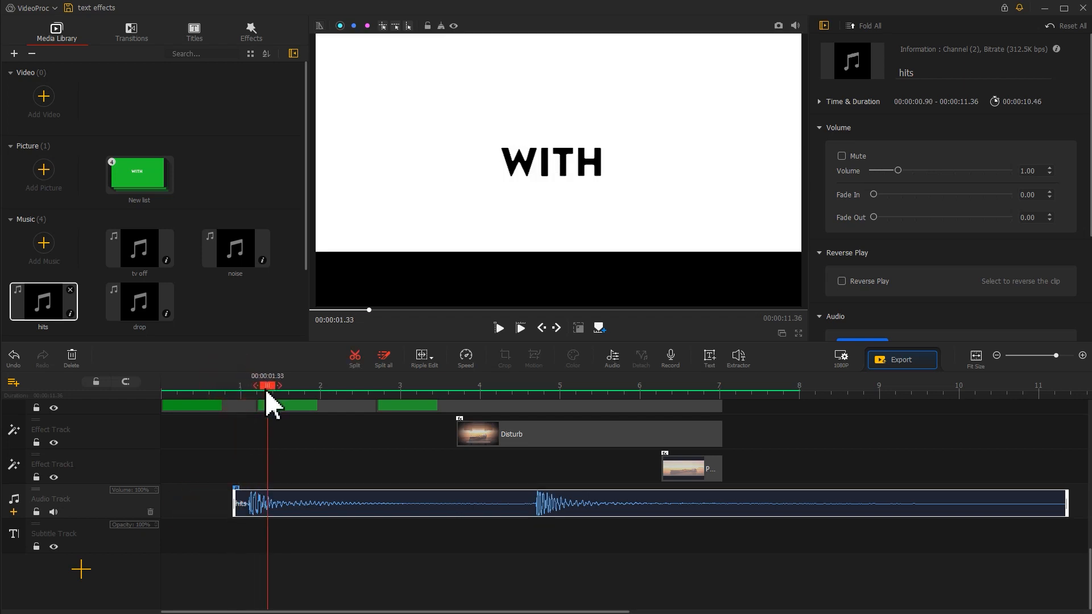
mouse_move(285, 497)
left_mouse_down()
mouse_move(297, 511)
mouse_move(295, 500)
left_mouse_up()
left_click_drag(326, 393, 375, 400)
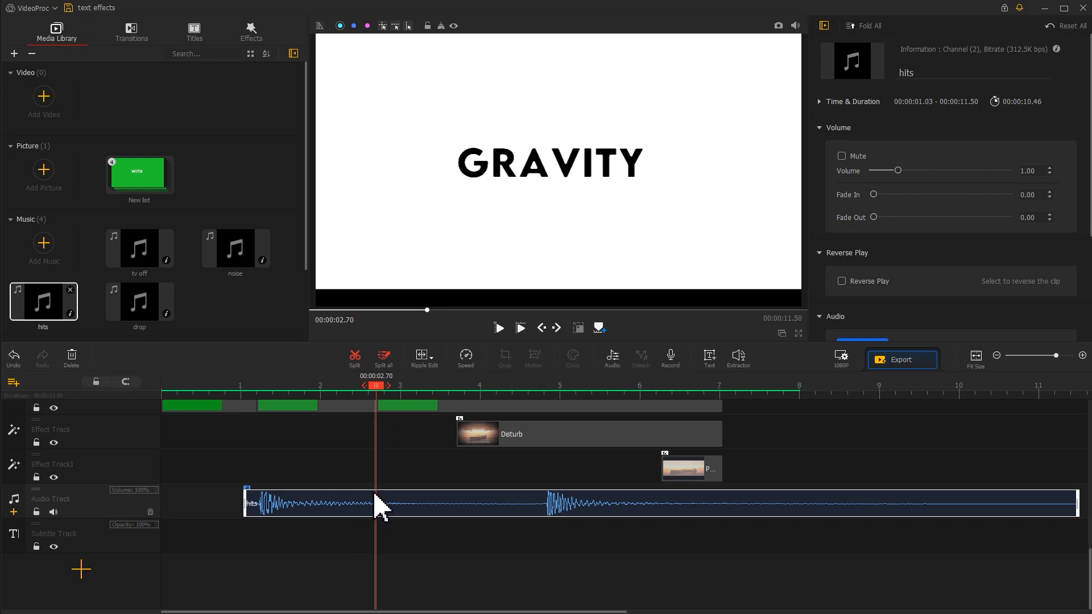
left_click(400, 516)
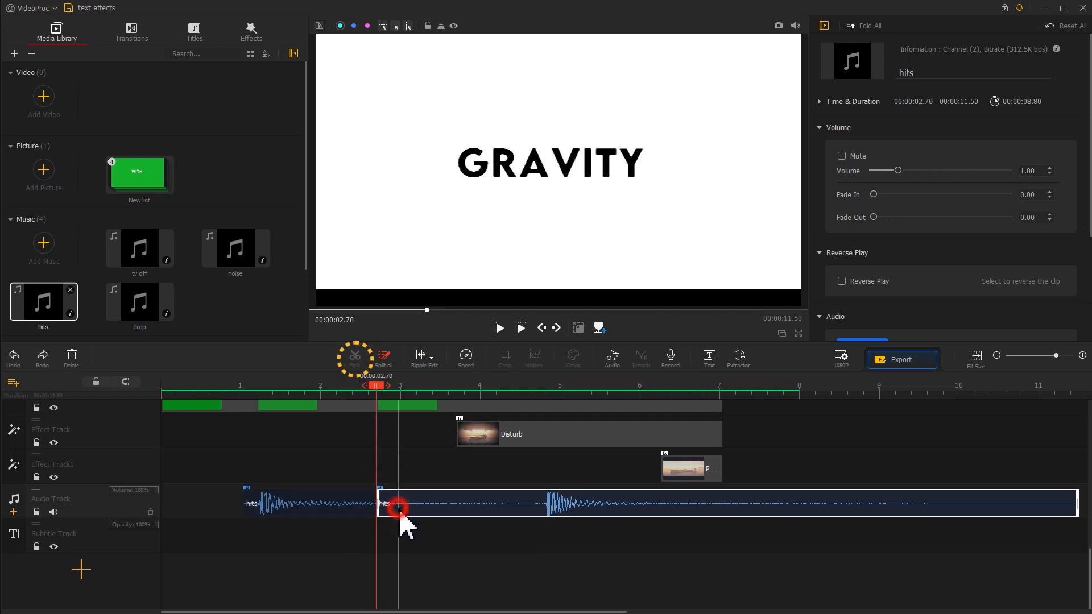
key("Delete")
Add two more audio tracks and place a copy of the trimmed hits clip on Audio Track1 at about 2.8 s
left_click(14, 512)
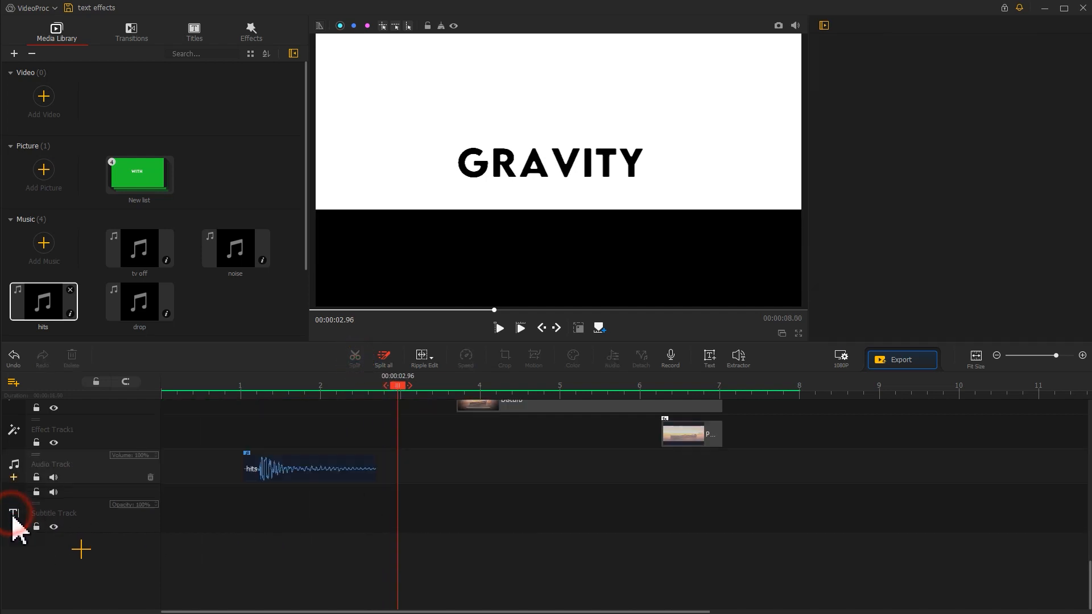
left_click(13, 477)
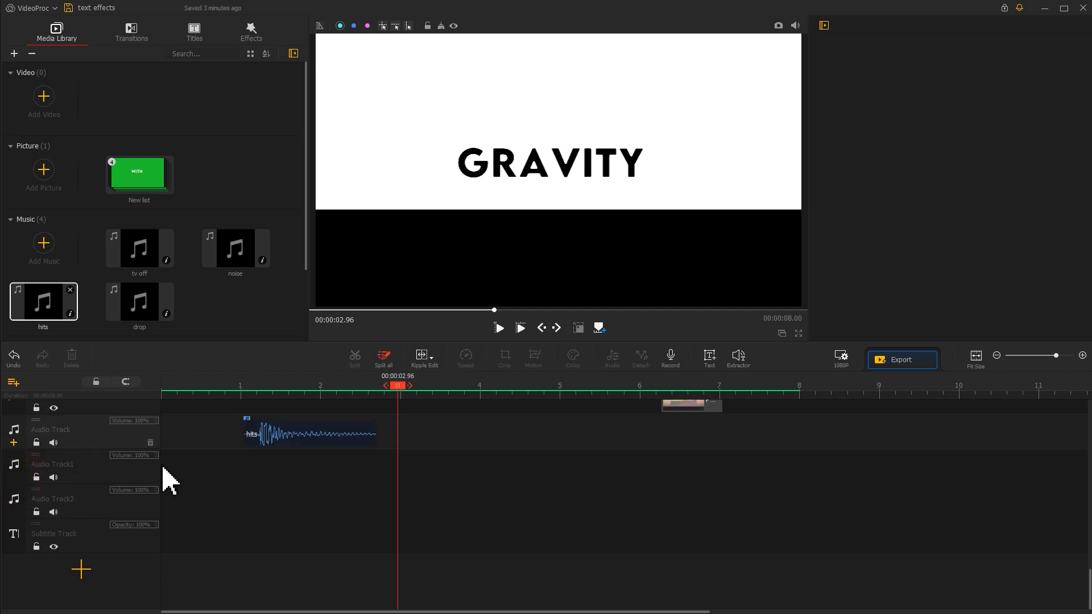
left_click(256, 433)
left_click(384, 401)
left_click_drag(262, 433, 401, 482)
Place drop at 3.61 s, noise at about 4 s and tv off at about 6.3 s across the audio tracks, and play the result
left_click_drag(138, 316, 543, 461)
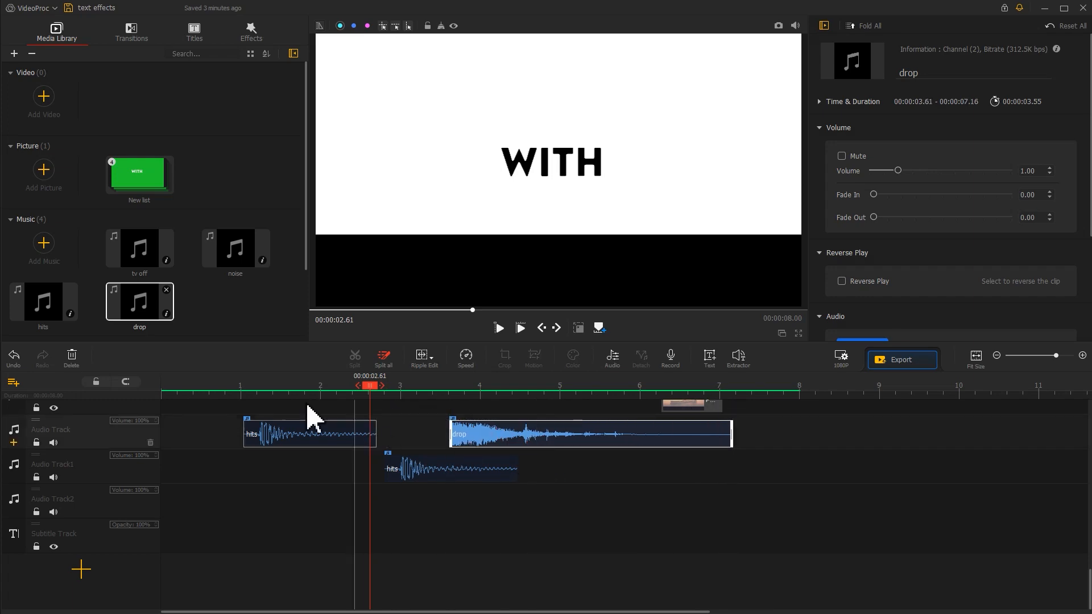
left_click_drag(140, 249, 761, 515)
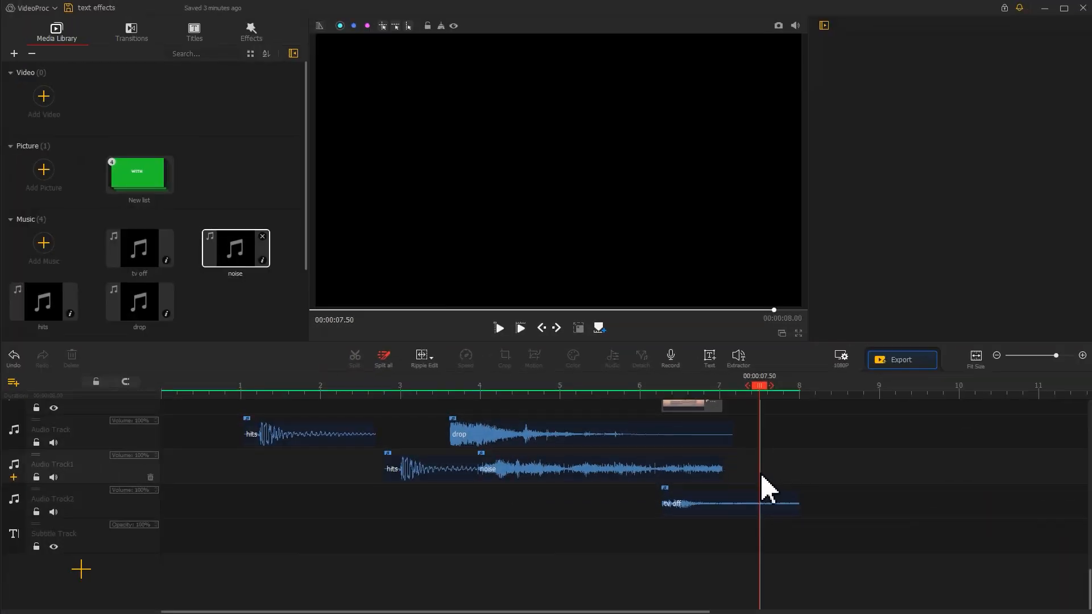
left_click_drag(762, 387, 154, 390)
key("space")
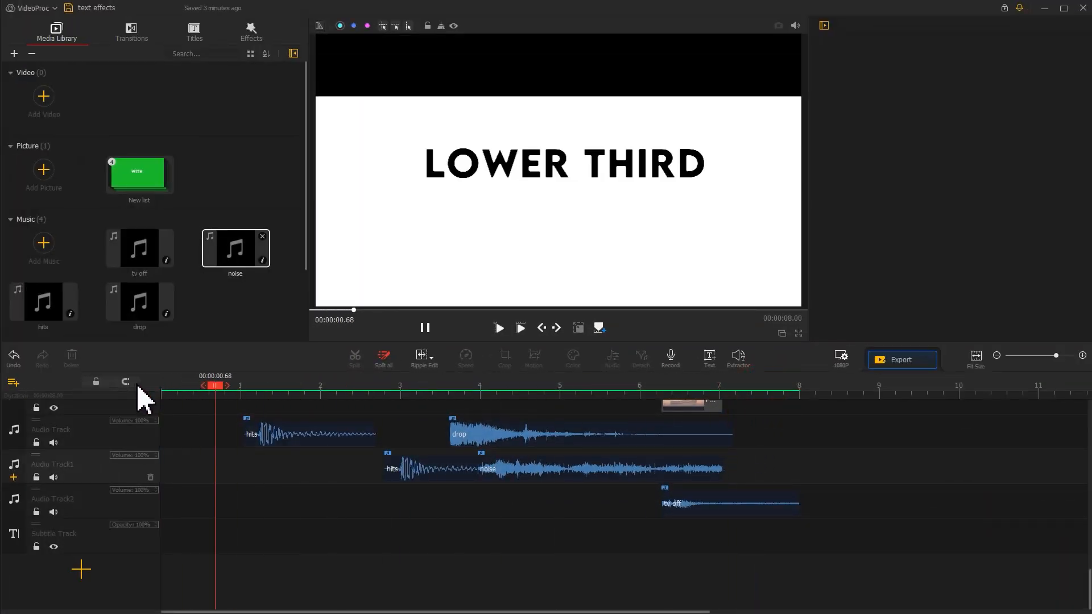